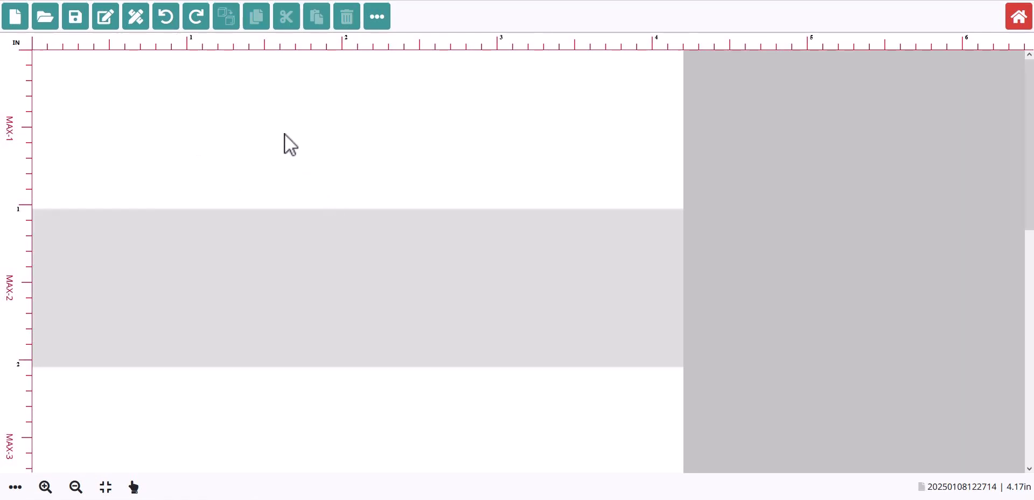
- Add a barcode object to the blank message with Database as its source
left_click(131, 17)
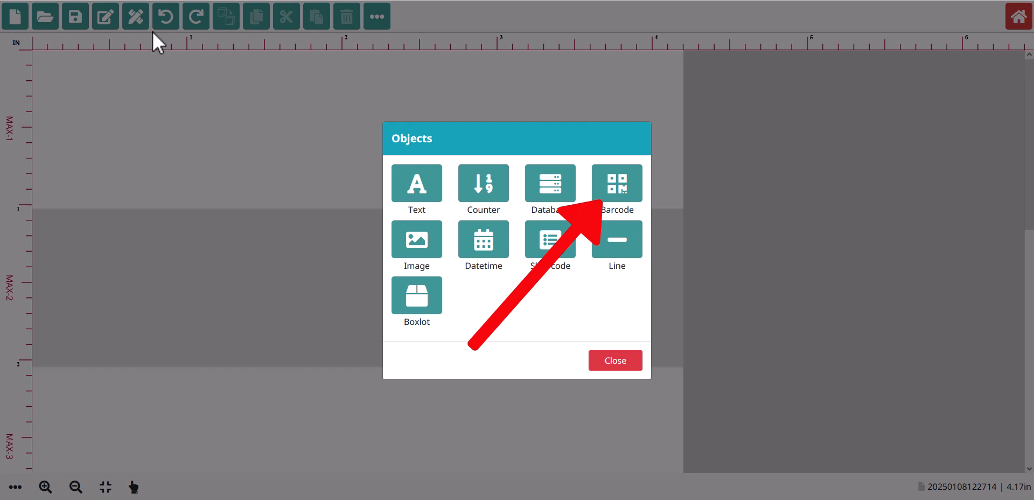
left_click(612, 193)
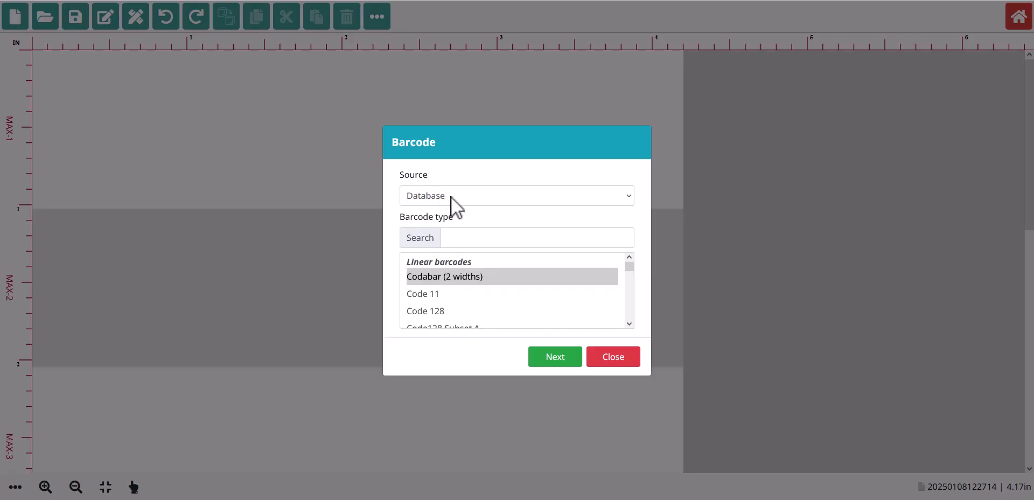
left_click(451, 197)
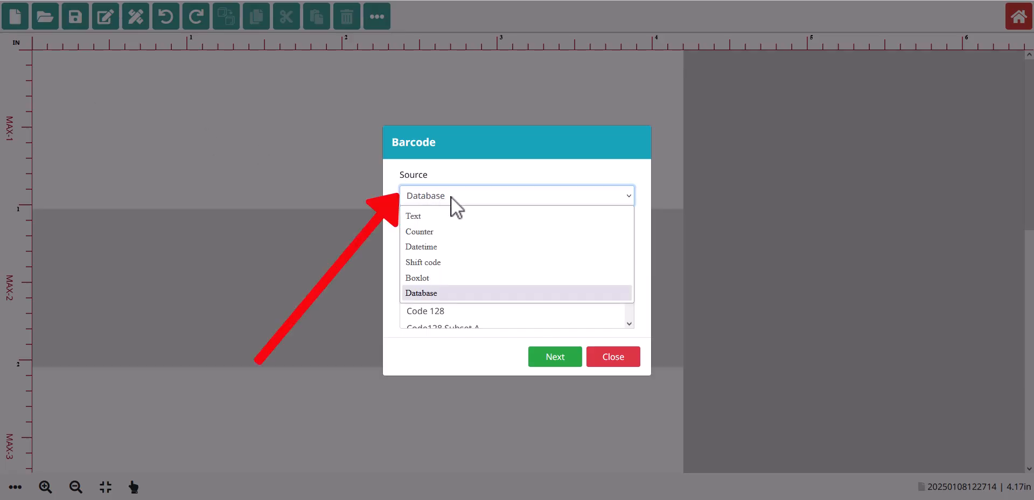
left_click(438, 295)
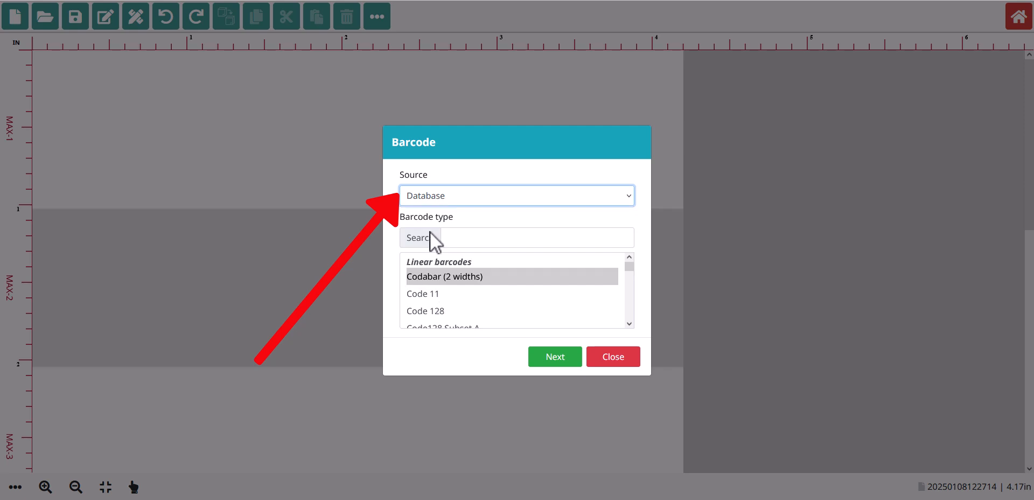
- Filter the barcode types by "data", choose Data Matrix and continue to the barcode's content settings
left_click(472, 241)
left_click(351, 299)
left_click(267, 299)
left_click(434, 262)
left_click(267, 299)
left_click(766, 386)
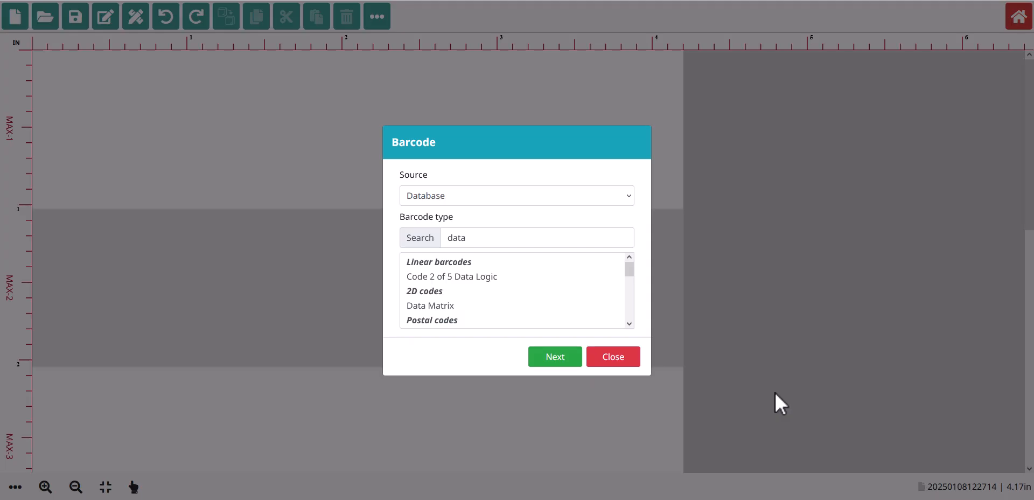
left_click(418, 305)
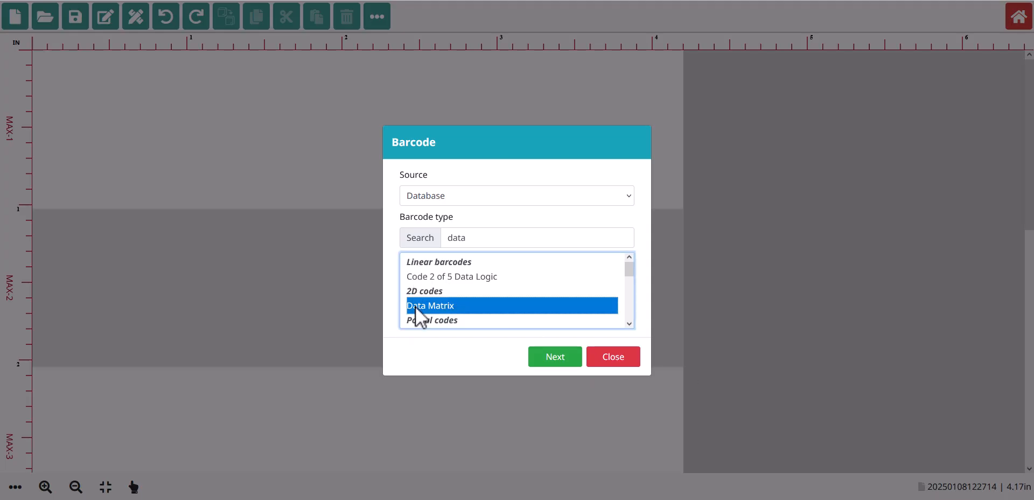
left_click(555, 357)
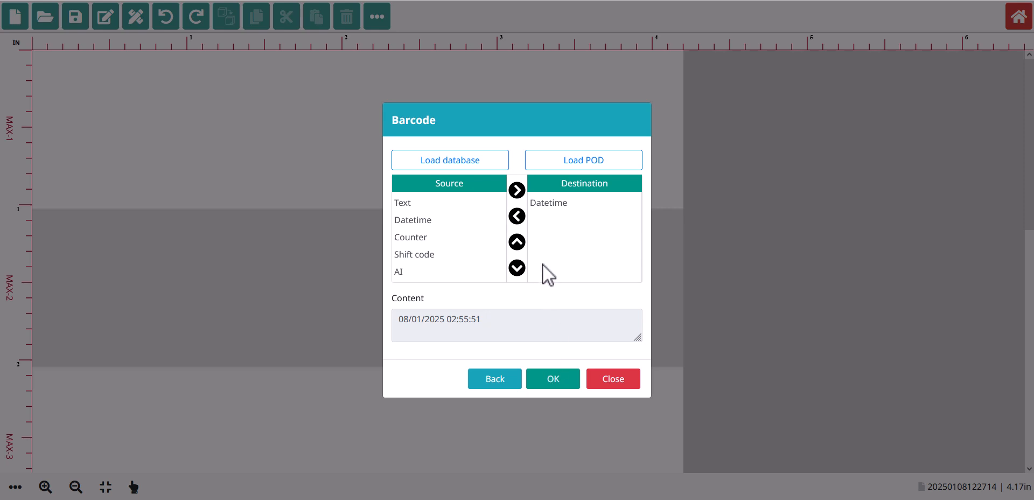
- Remove the default Datetime element from the barcode content and load DUO_Serial Numbers.csv from drive D:/ in storage as the CSV database
left_click(543, 201)
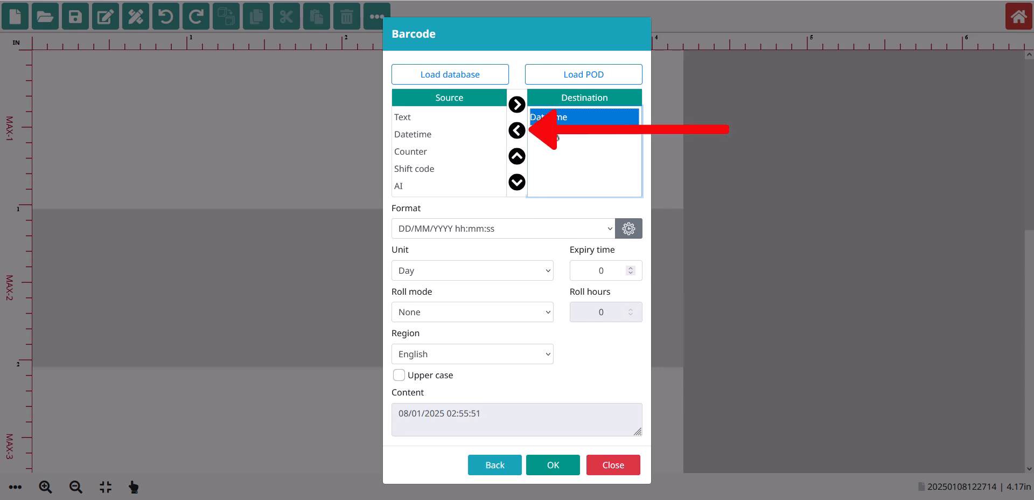
left_click(516, 132)
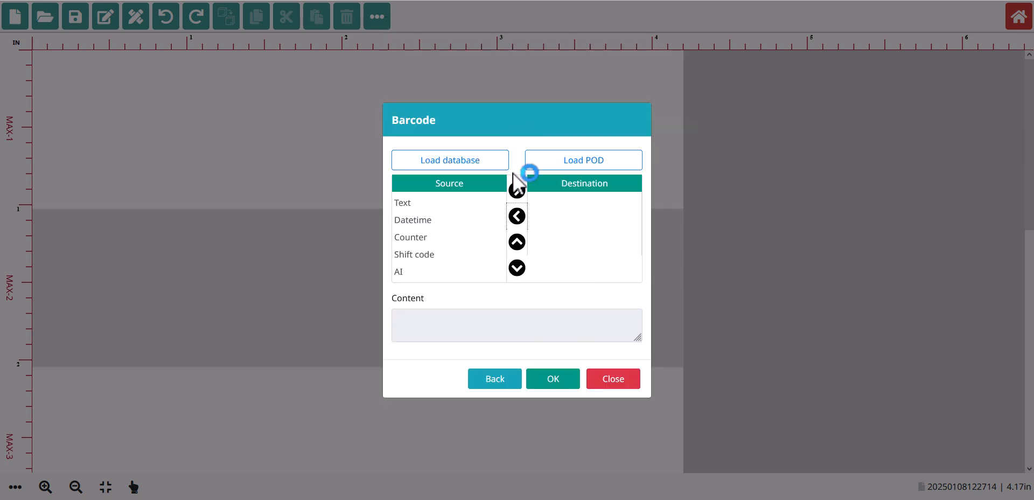
left_click(451, 165)
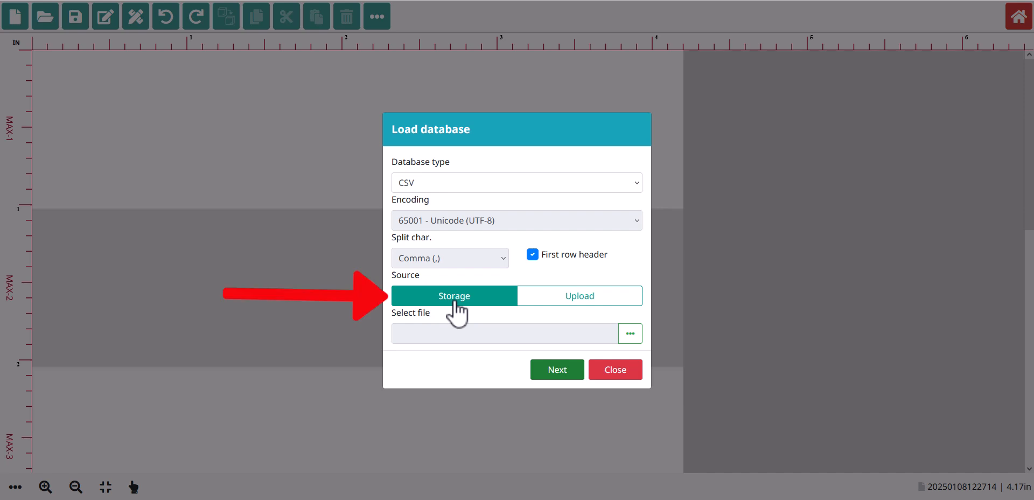
left_click(630, 334)
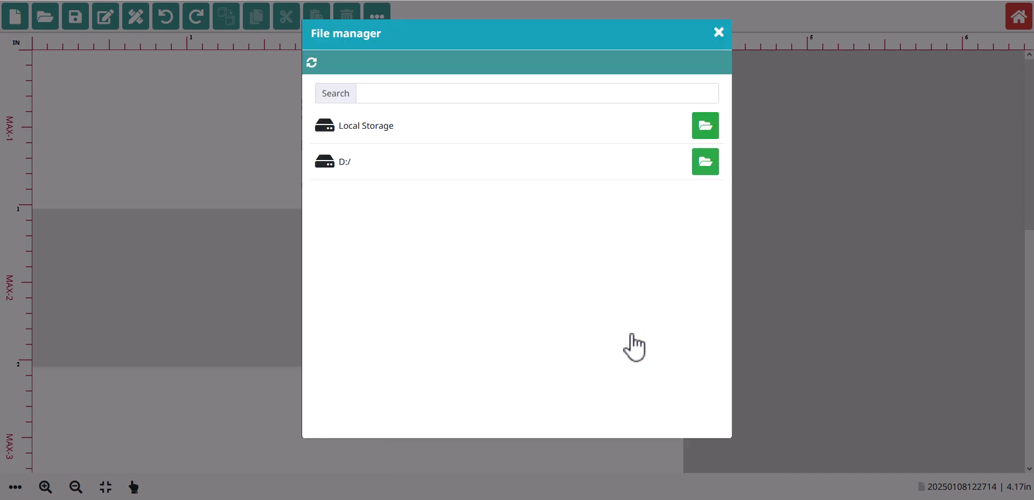
left_click(543, 162)
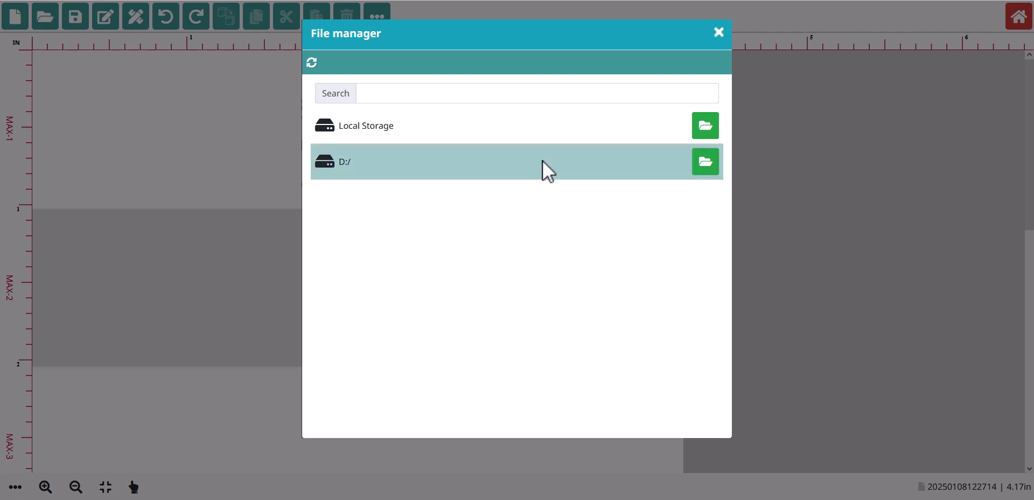
left_click(699, 166)
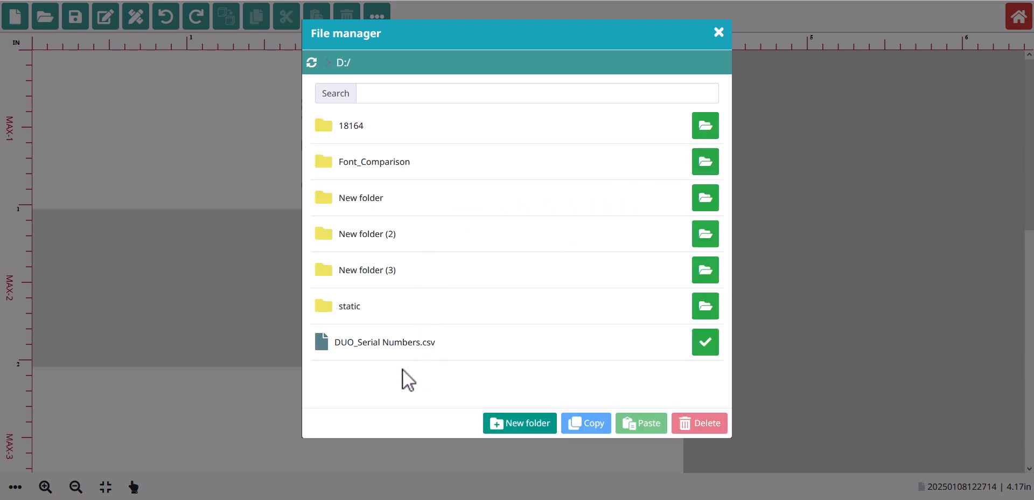
left_click(459, 344)
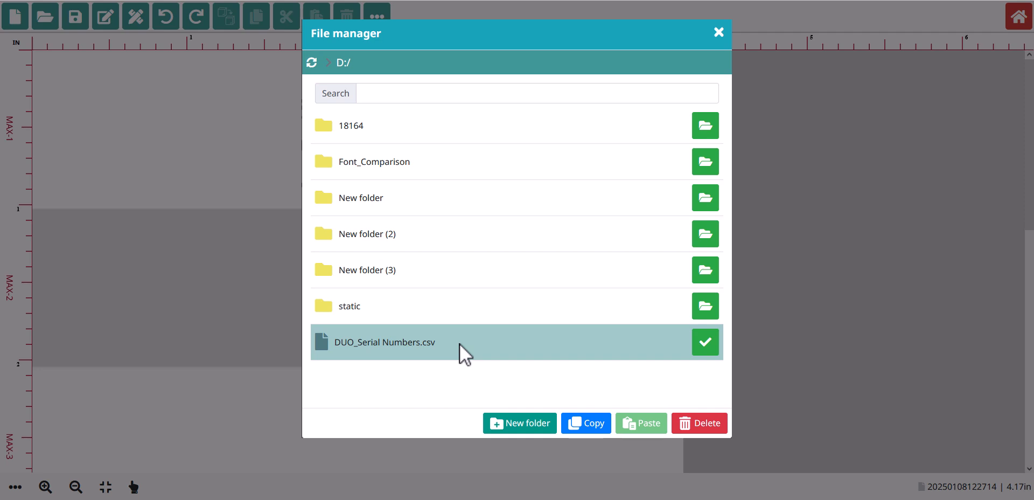
left_click(705, 341)
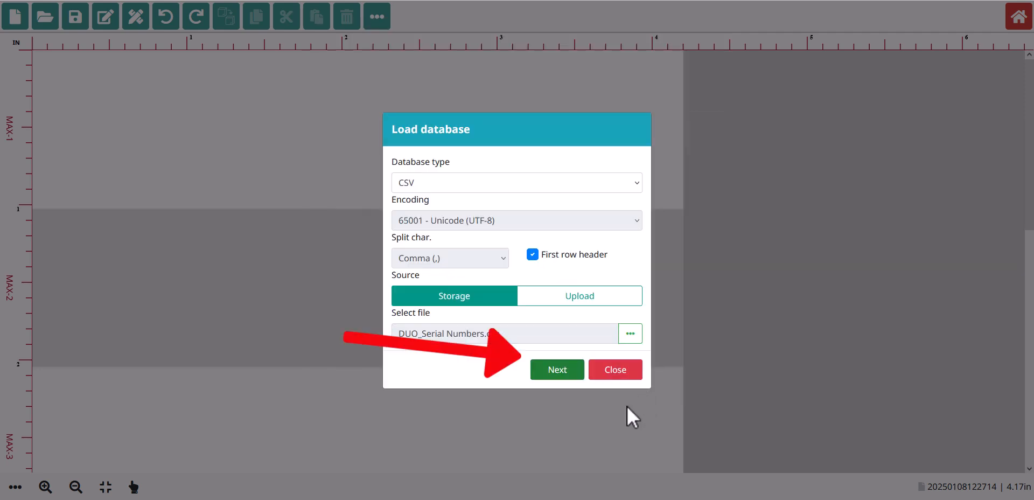
left_click(565, 368)
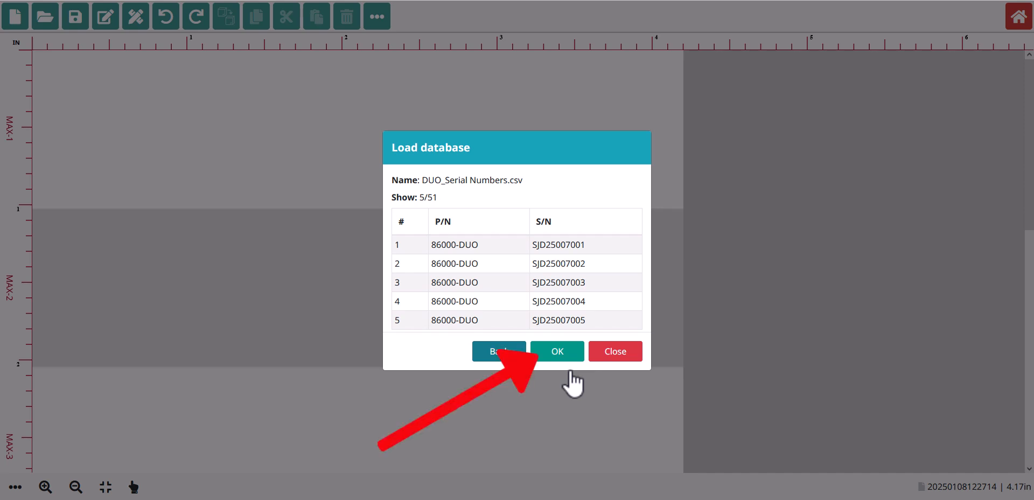
left_click(565, 357)
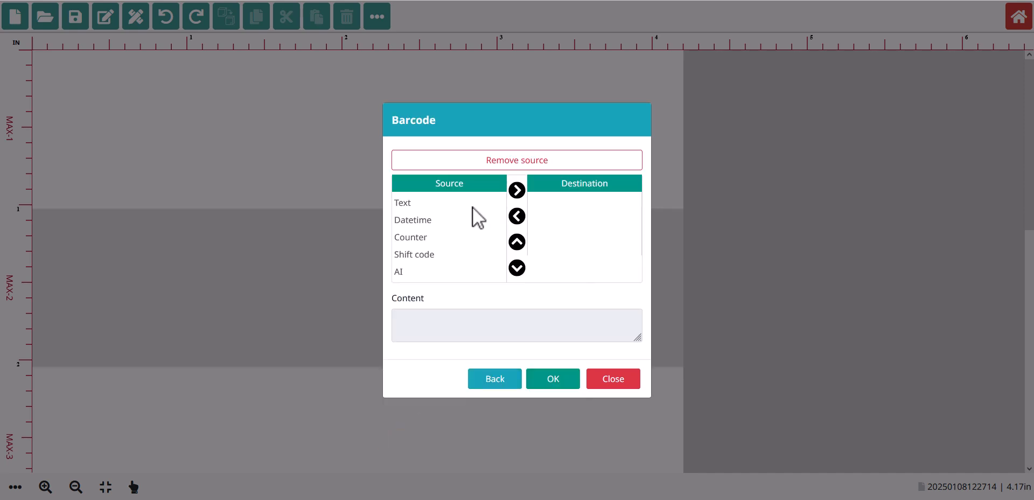
- Add an AI element to the barcode content and set it to 01 - GTIN
left_click(399, 272)
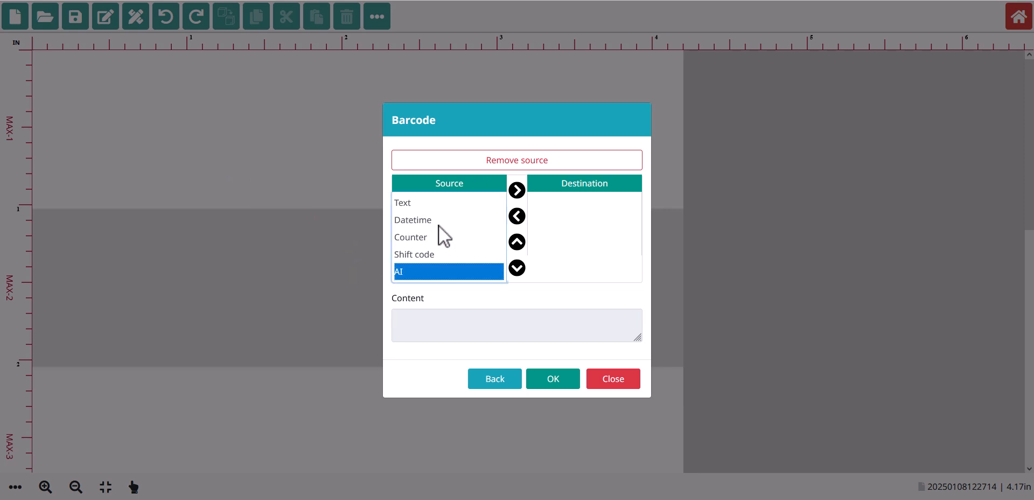
left_click(517, 190)
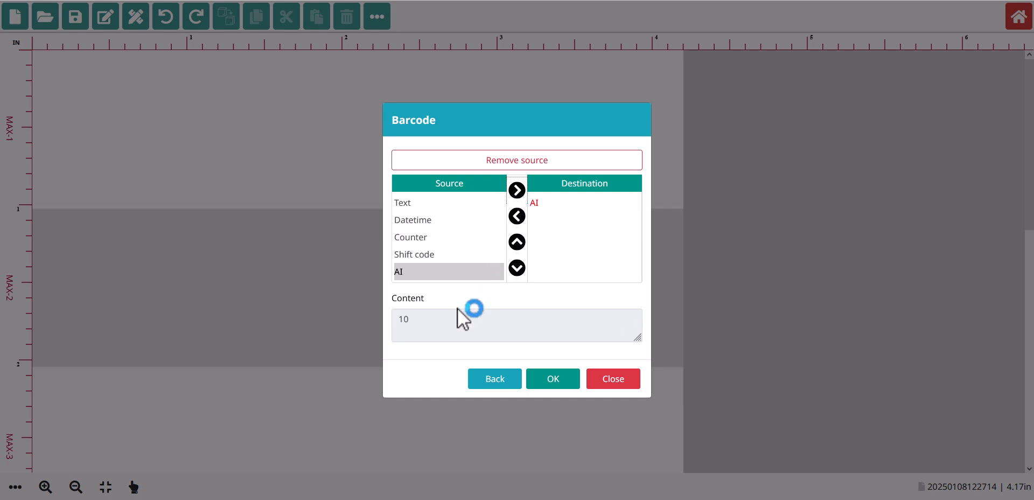
left_click(535, 203)
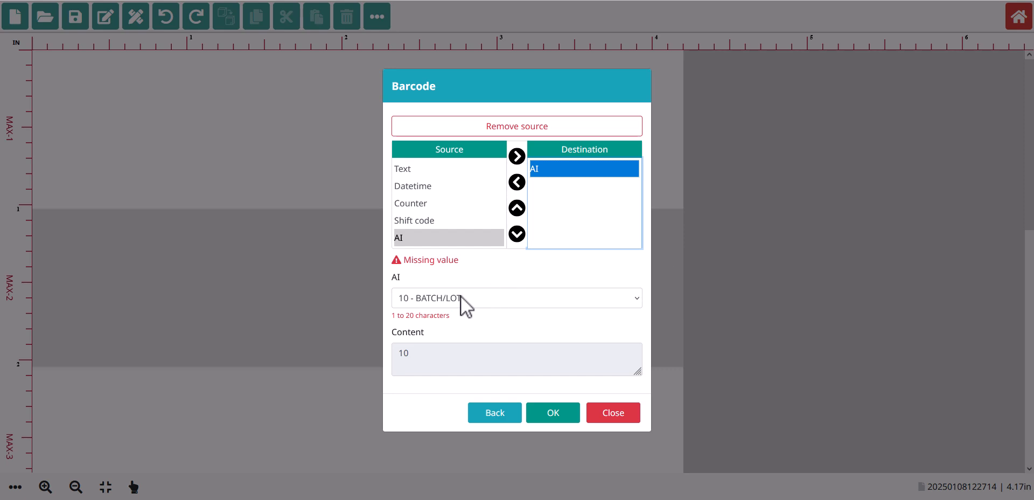
left_click(461, 296)
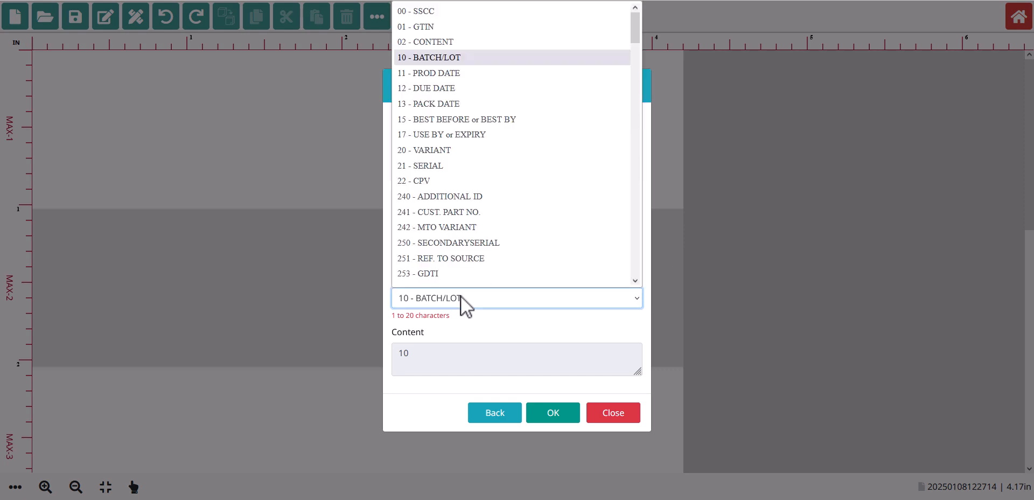
left_click(441, 26)
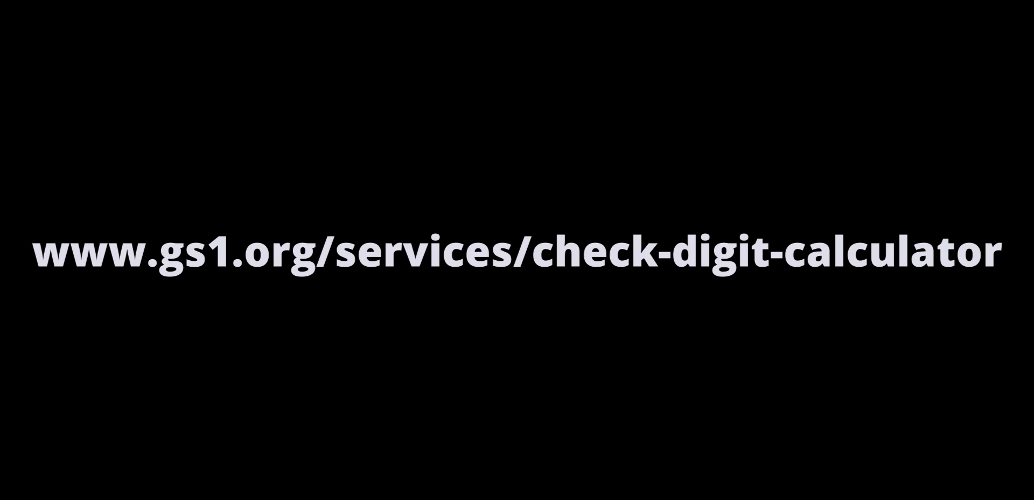
type("061")
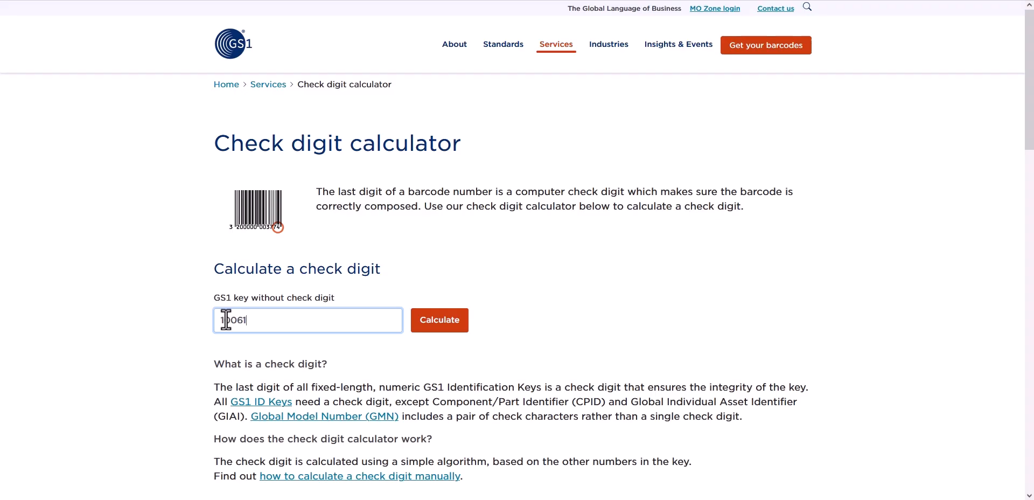
type("83431006")
left_click_drag(311, 325, 183, 322)
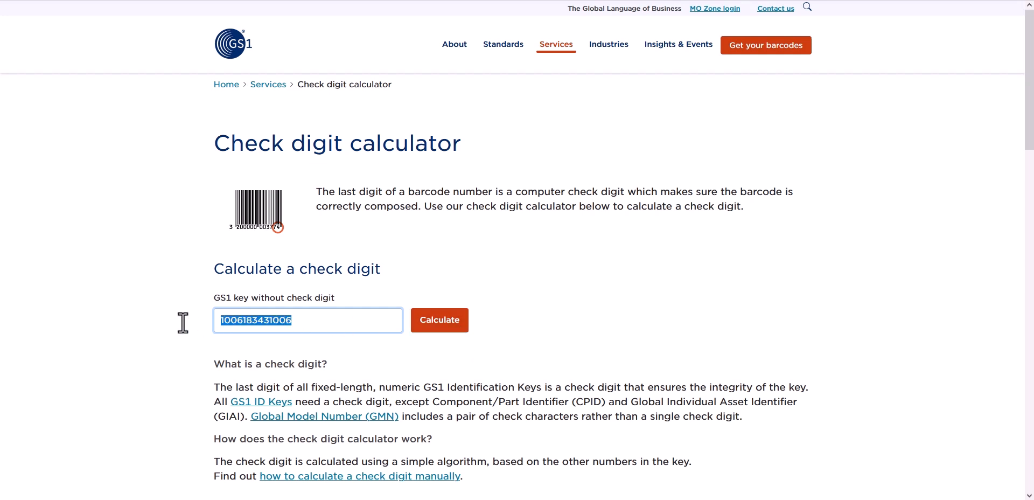
left_click(333, 323)
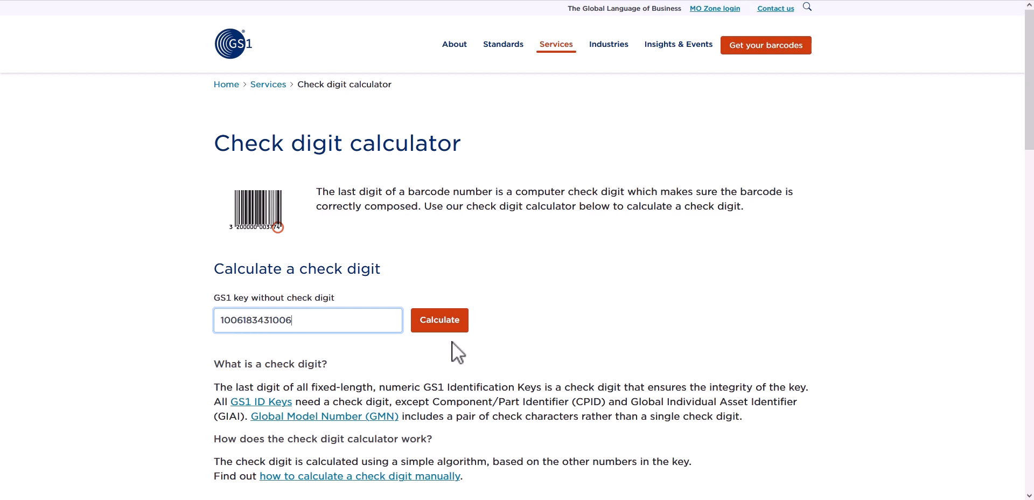
left_click(442, 323)
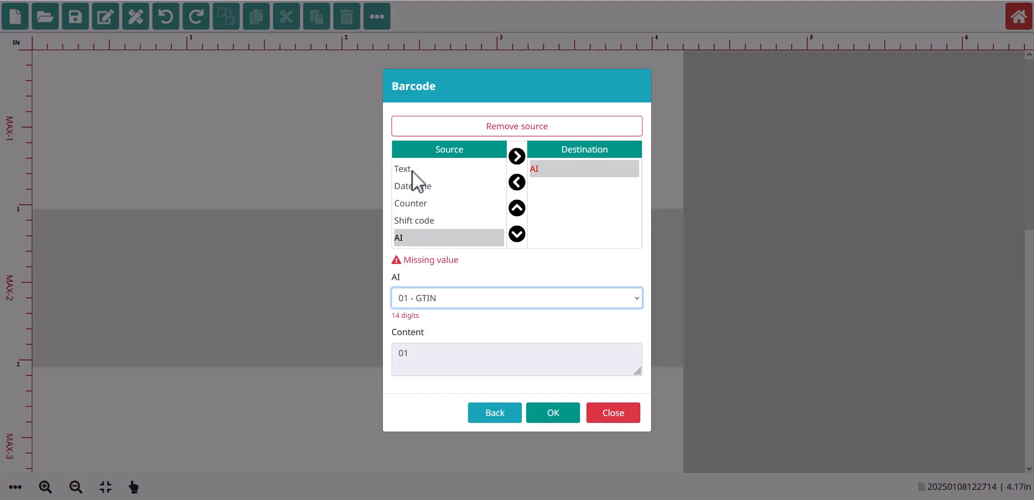
left_click(412, 170)
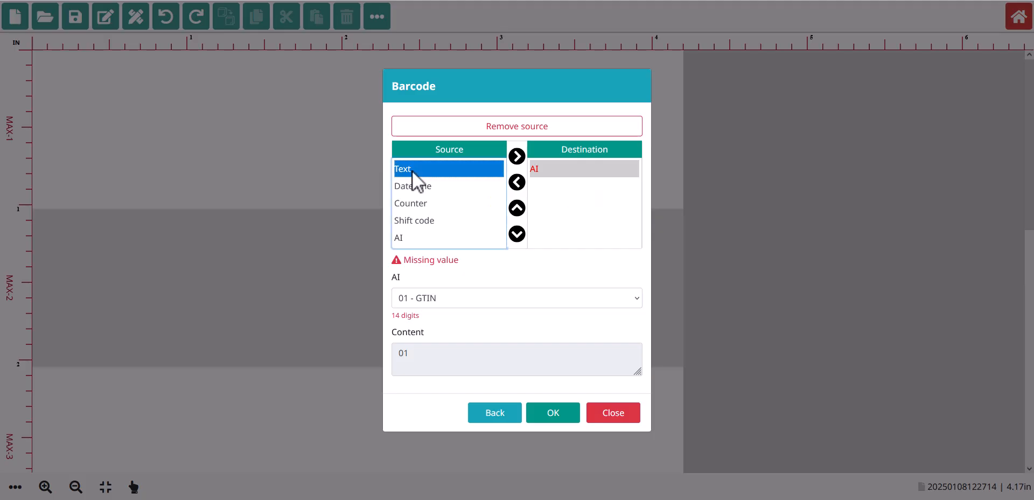
left_click(516, 157)
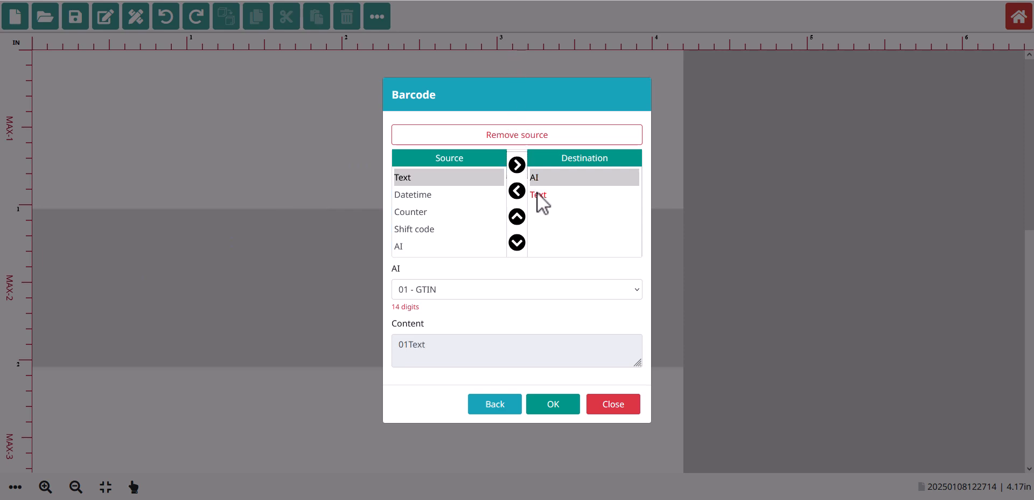
left_click(537, 195)
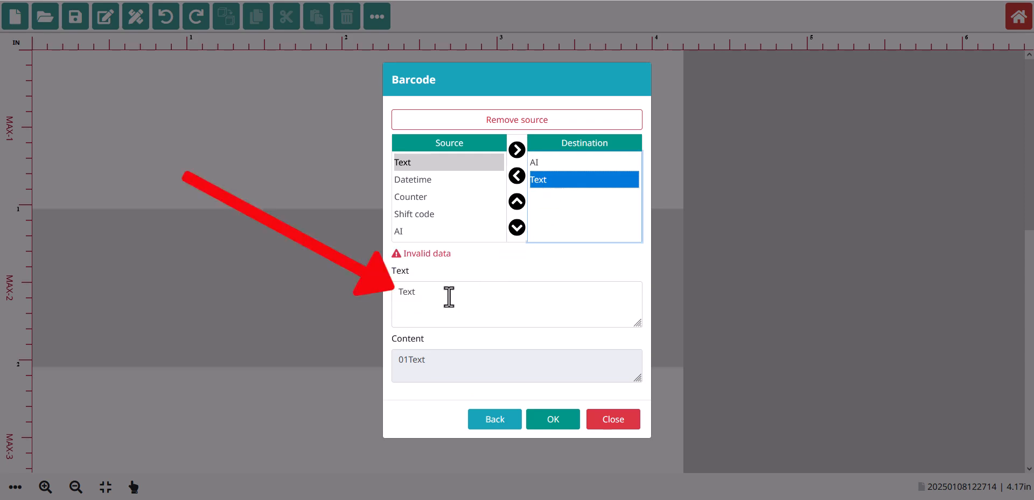
left_click_drag(450, 295, 353, 295)
key("BackSpace")
key("BackSpace")
key("BackSpace")
key("BackSpace")
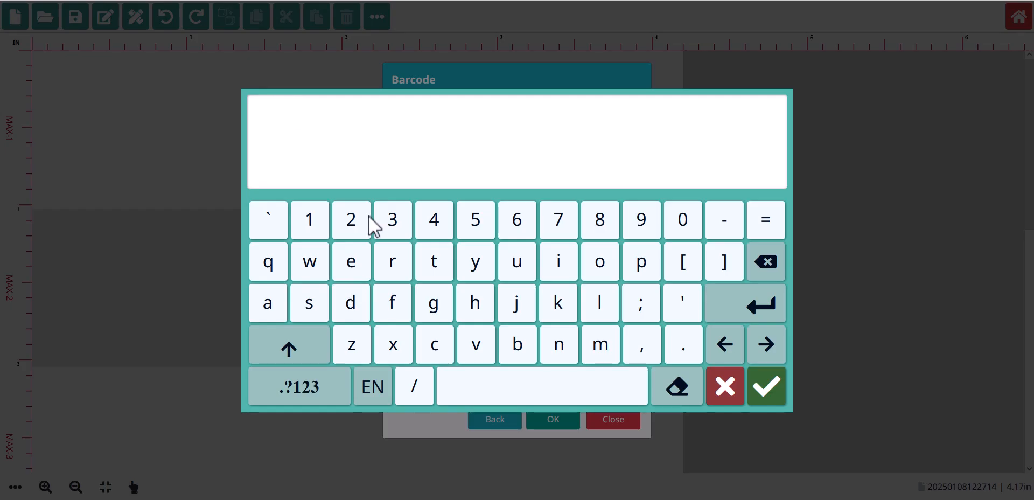
type("10061")
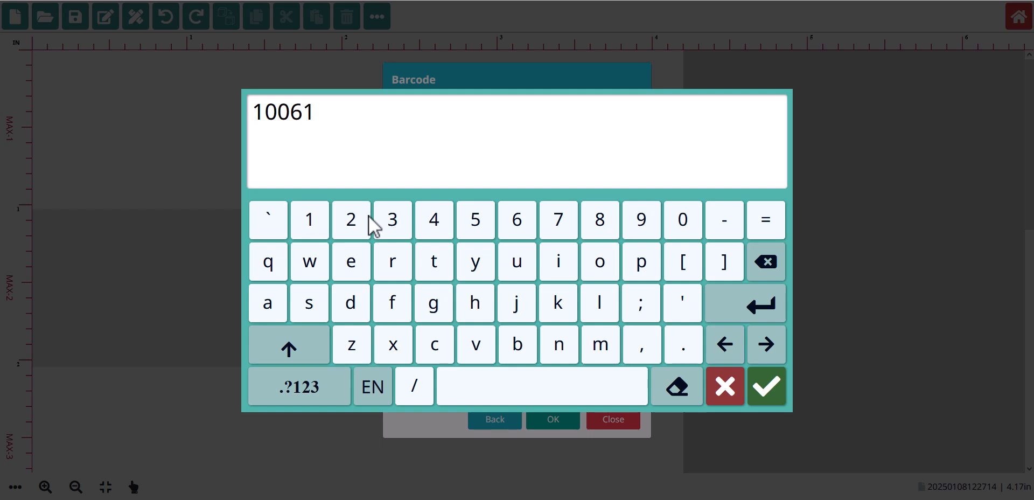
type("834310069")
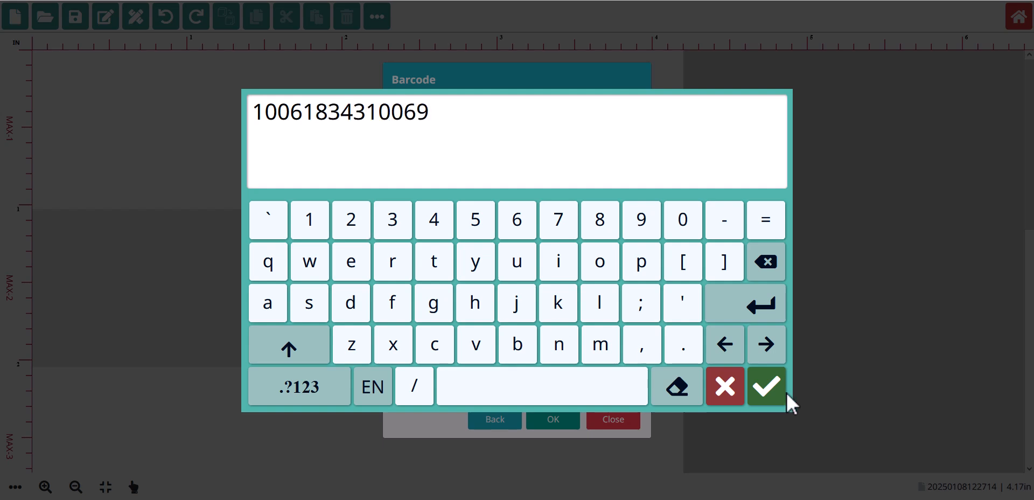
left_click(780, 390)
- Add a second AI element after the GTIN text and set it to 21 - SERIAL
left_click(399, 239)
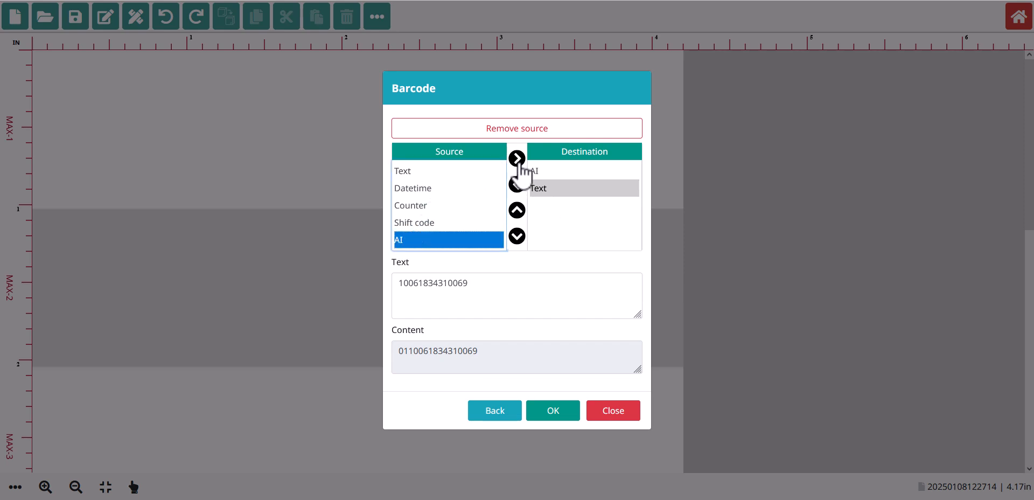
left_click(517, 159)
left_click(536, 205)
left_click(472, 297)
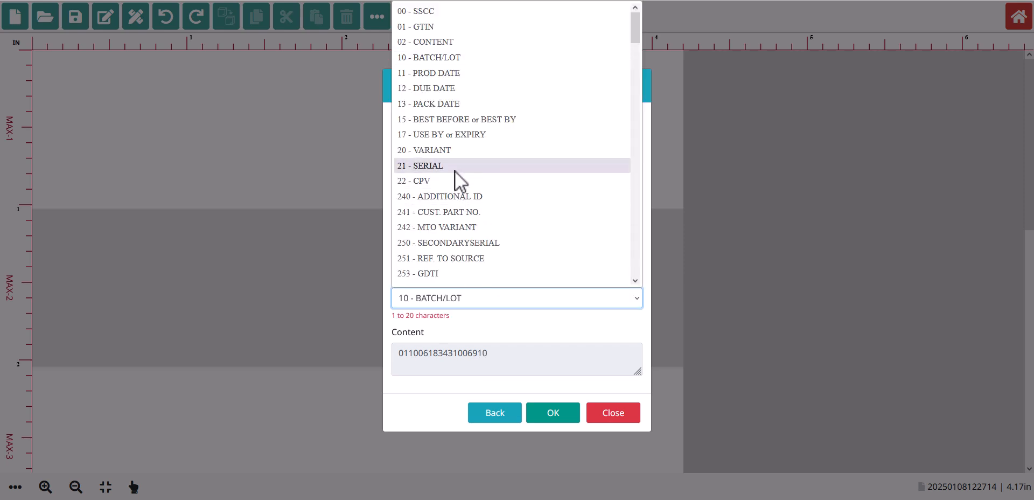
left_click(454, 170)
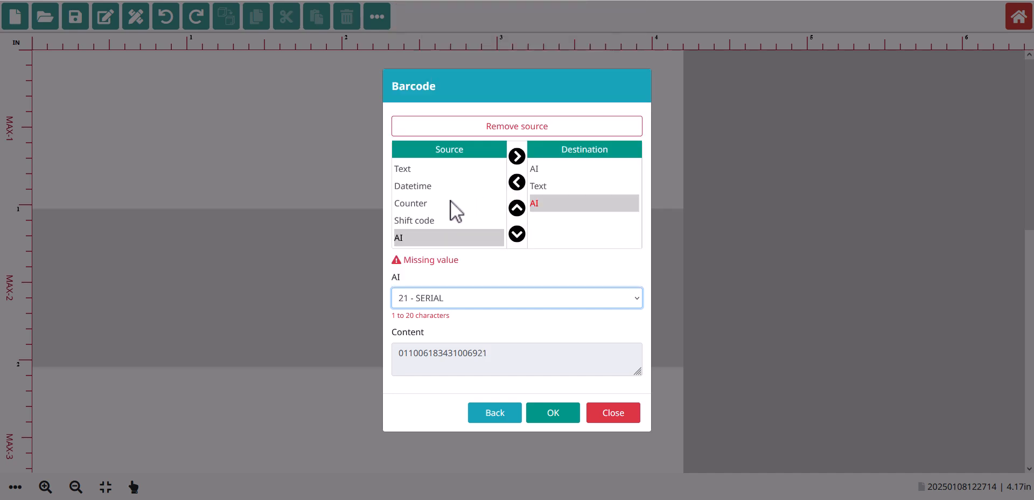
- Add the S/N database field to the barcode content after the 21 - SERIAL identifier
scroll(450, 201, "down", 1)
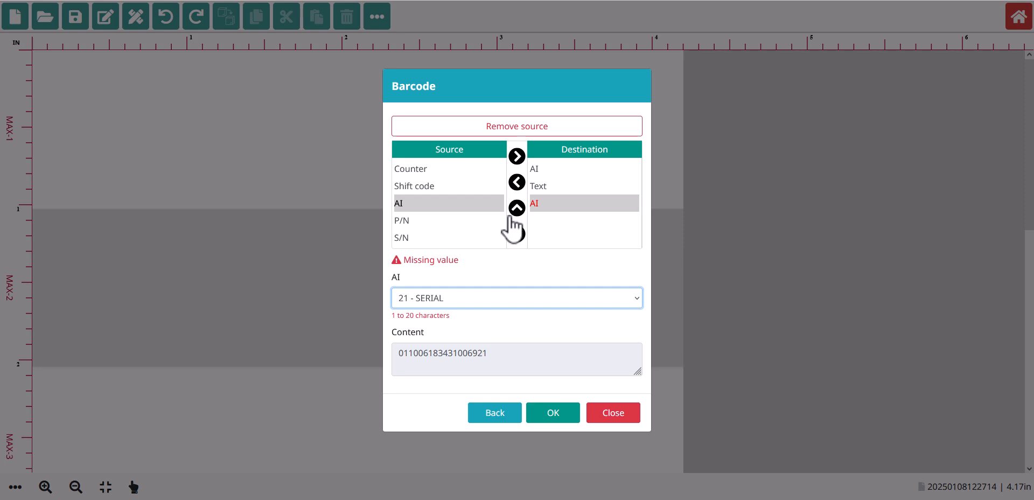
left_click(402, 239)
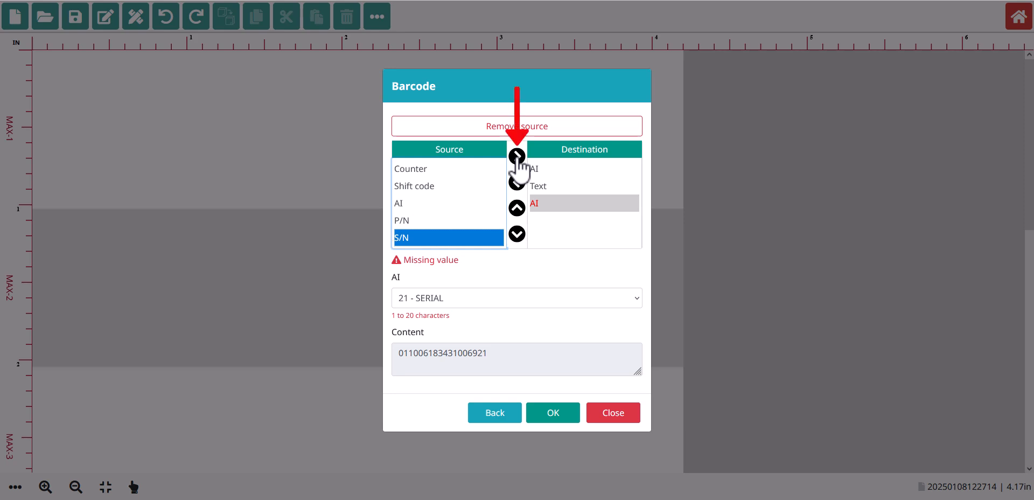
left_click(516, 157)
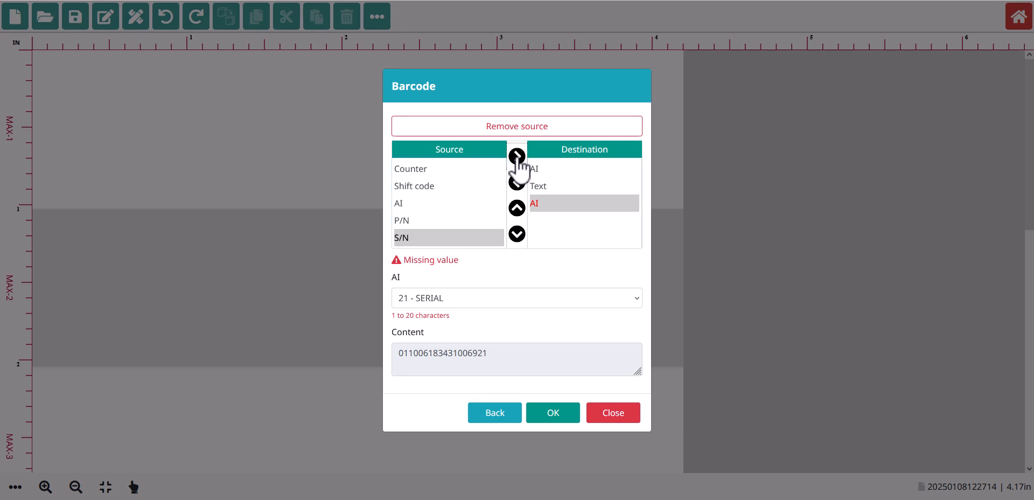
left_click(537, 237)
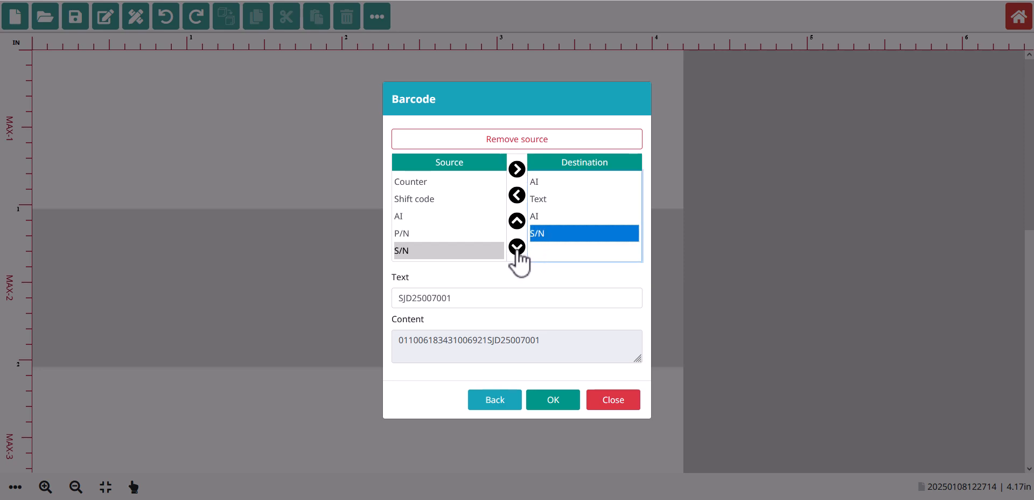
- Add a third AI element after the S/N field and set it to 17 - USE BY or EXPIRY
left_click(412, 216)
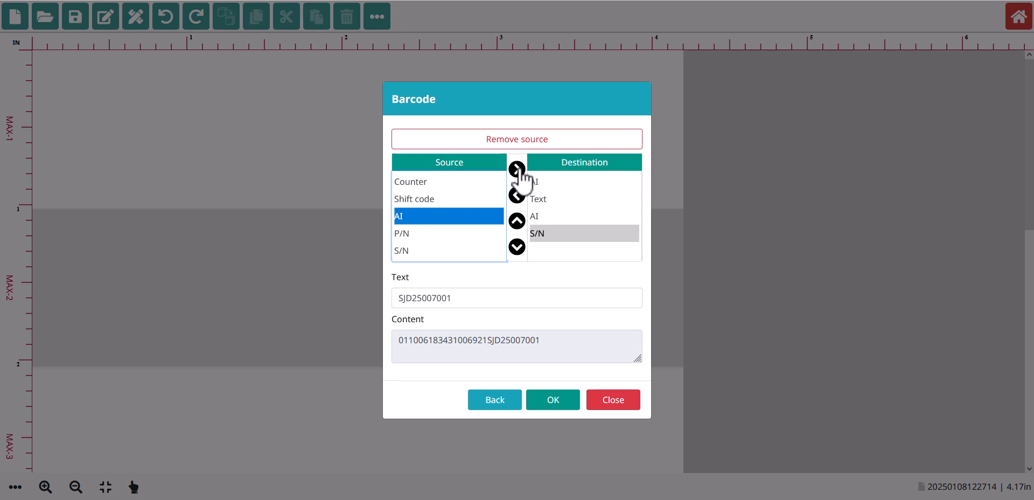
left_click(517, 170)
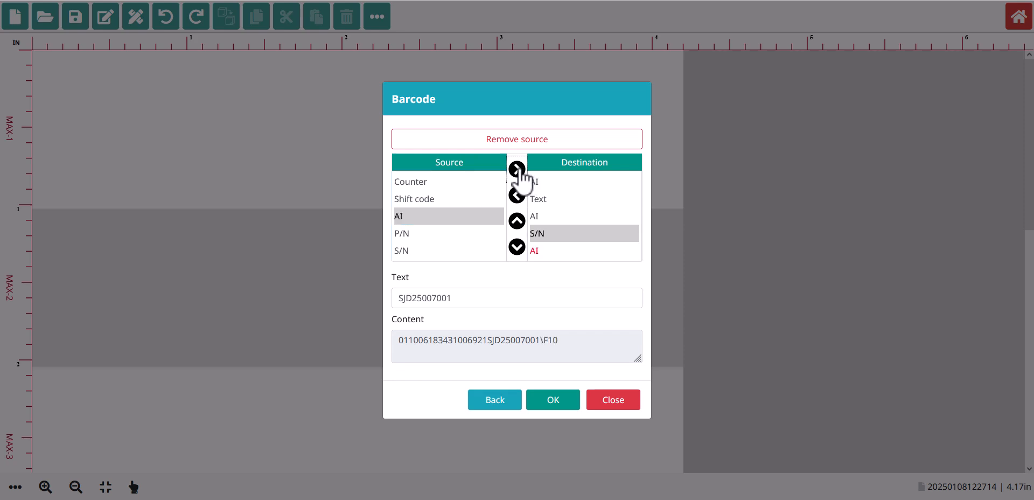
left_click(536, 251)
left_click(514, 297)
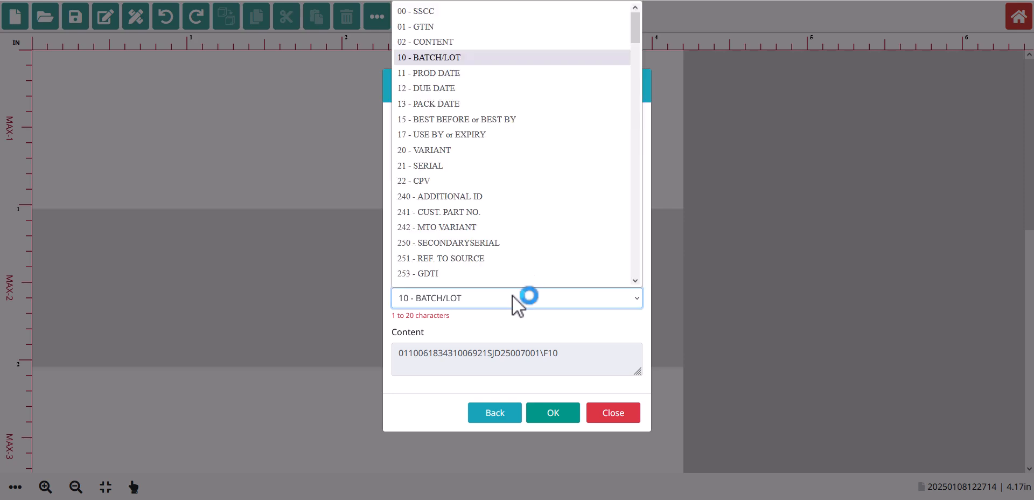
left_click(427, 138)
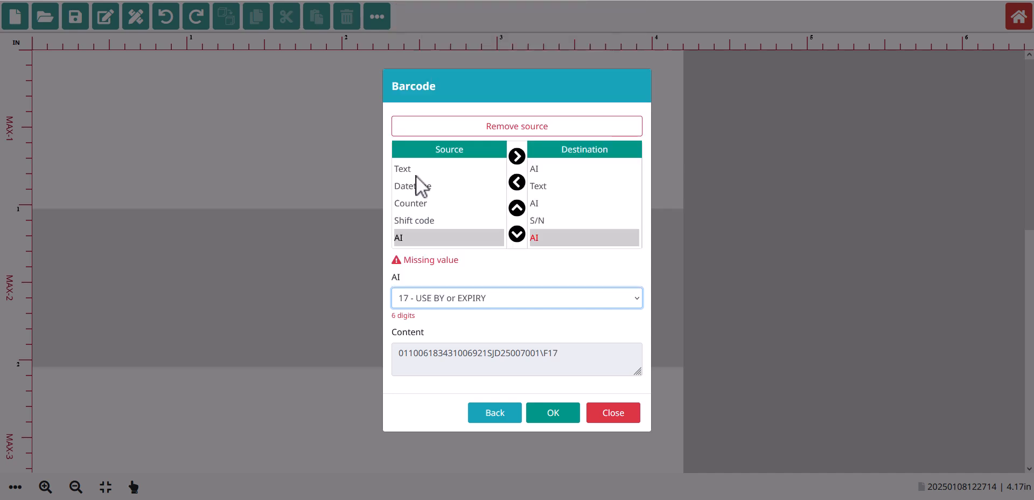
- Add a Text element after the expiry identifier and set its text to 300101
left_click(411, 170)
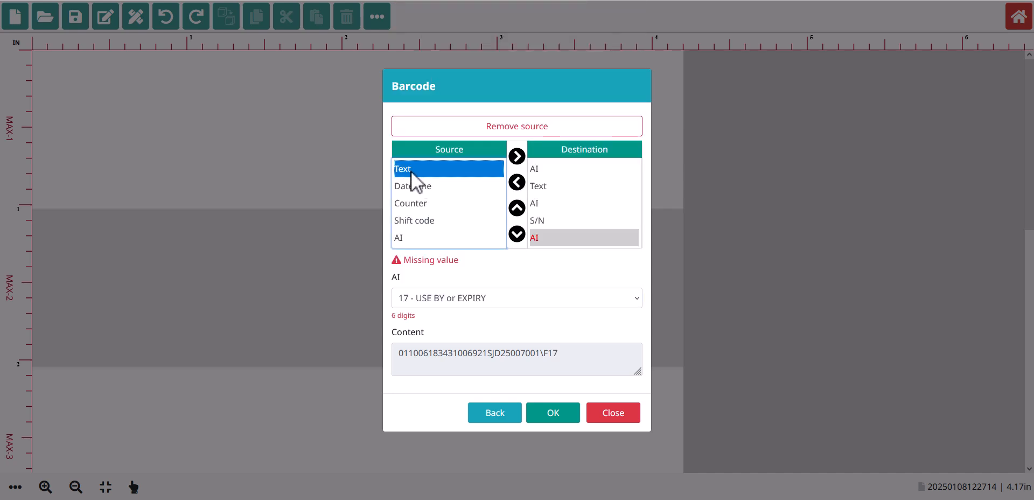
left_click(517, 157)
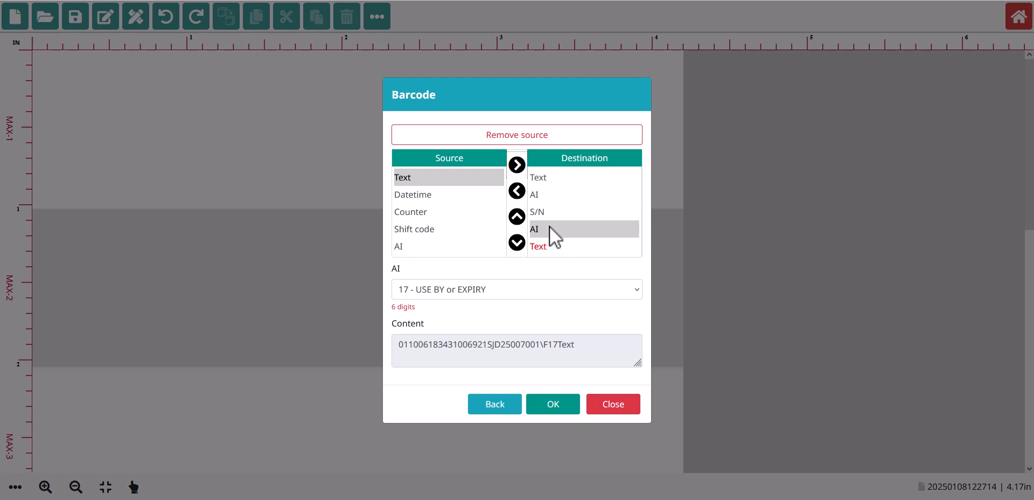
left_click(538, 246)
left_click(504, 293)
type("30")
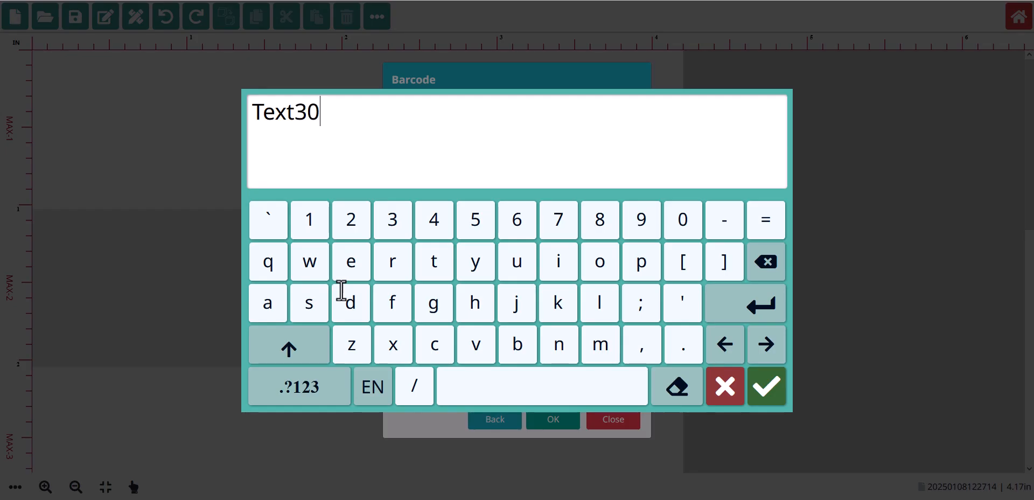
type("0101")
left_click_drag(295, 112, 104, 116)
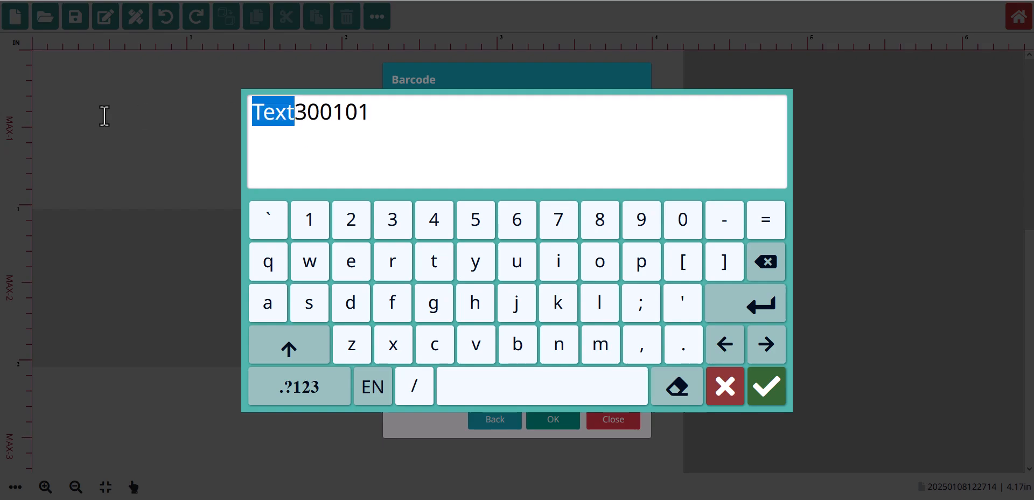
key("BackSpace")
left_click(767, 391)
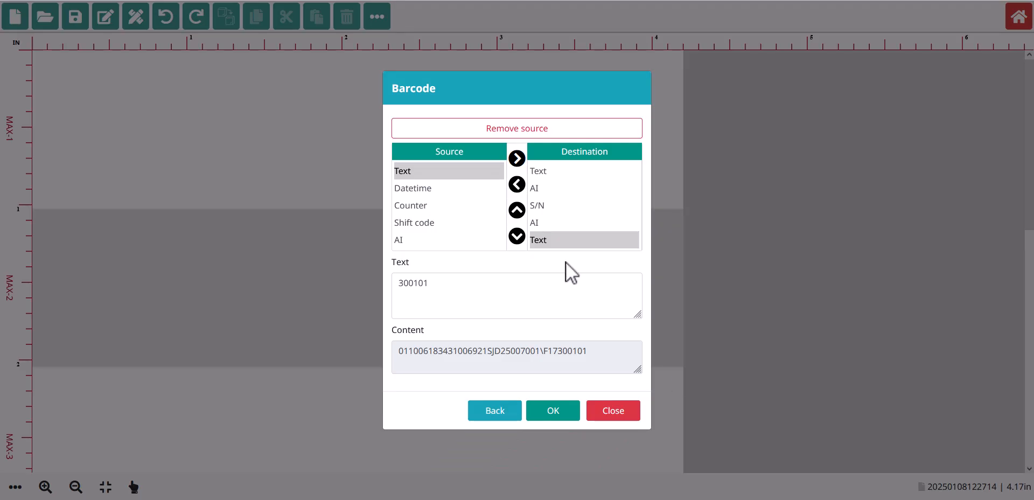
- Add a fourth AI element after the expiry date text and set it to 10 - BATCH/LOT
left_click(405, 242)
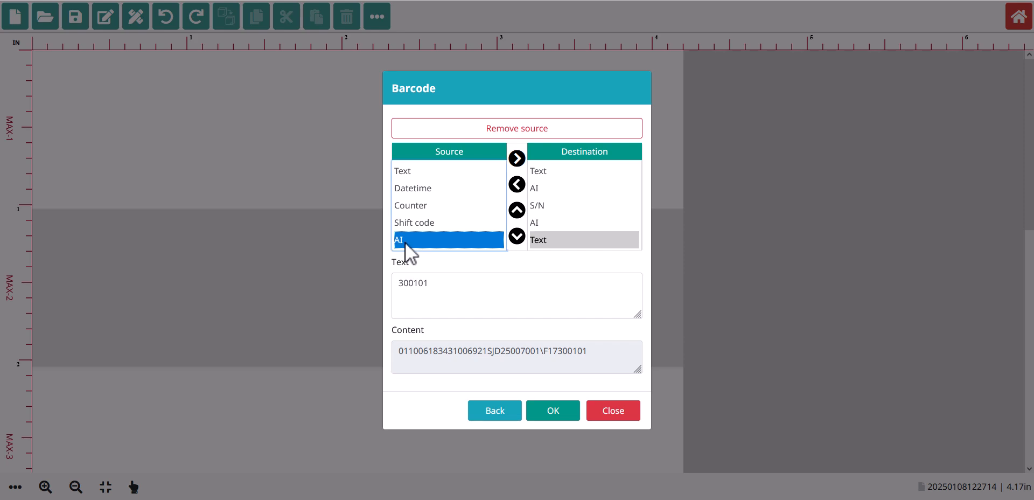
left_click(516, 159)
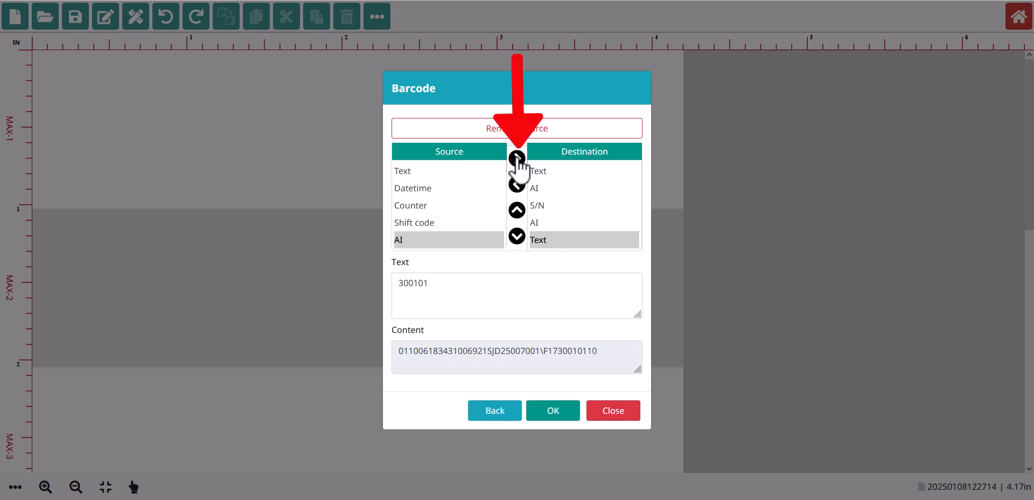
scroll(554, 231, "down", 1)
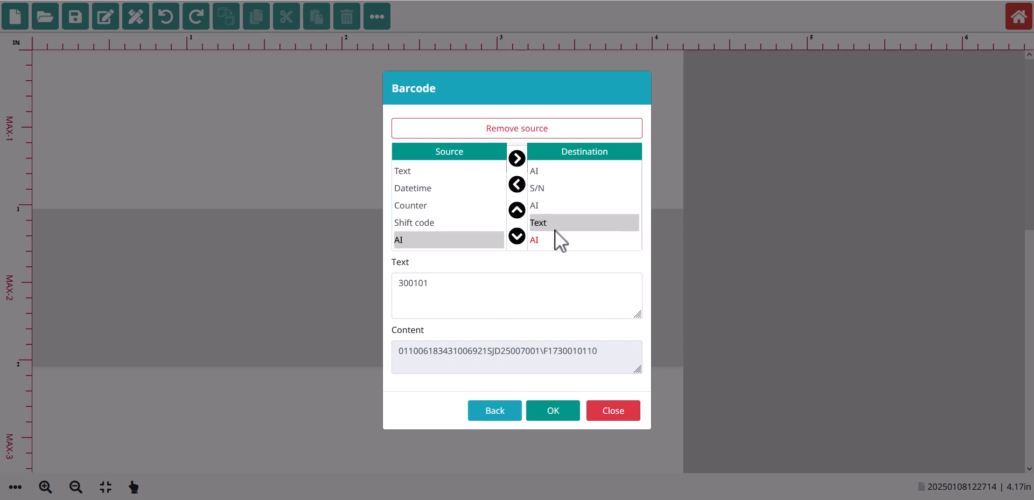
left_click(555, 234)
left_click(471, 299)
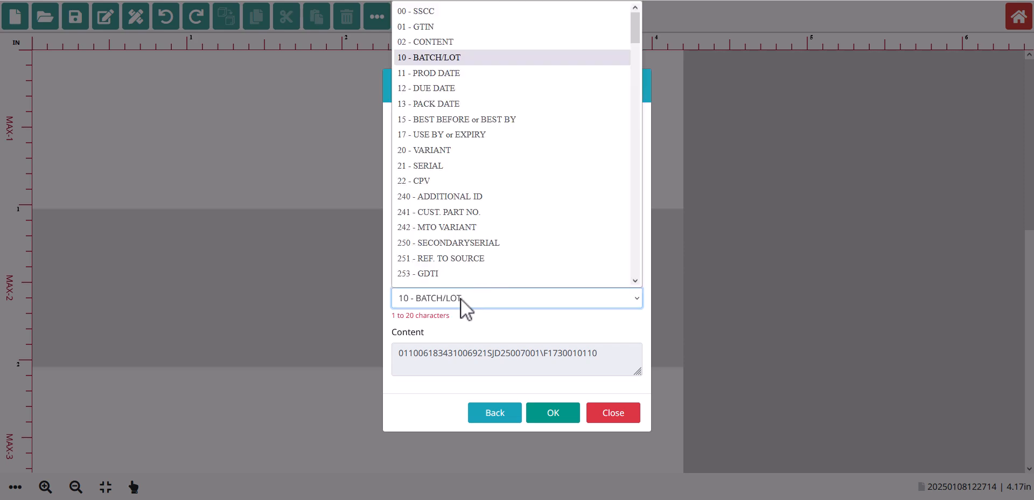
left_click(462, 58)
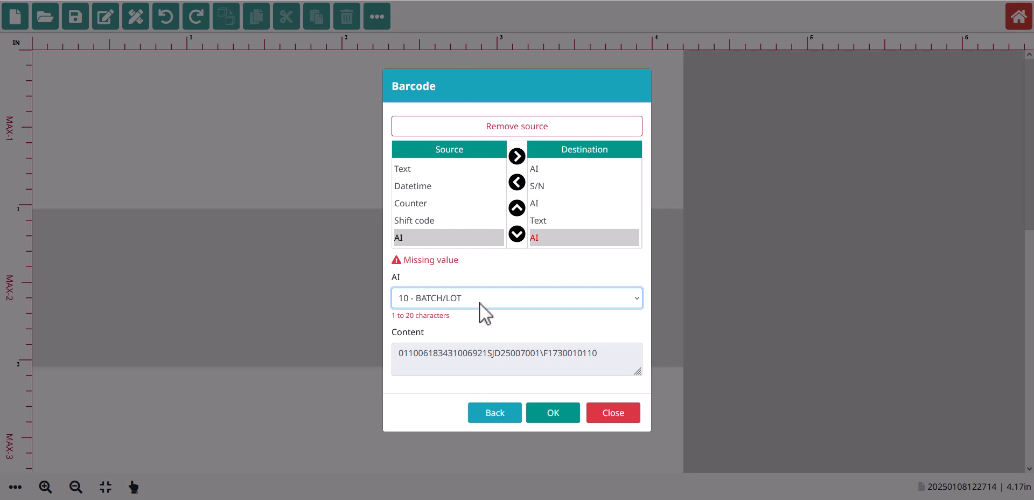
- Add a Text element after the batch/lot identifier and set its text to 62234
left_click(405, 169)
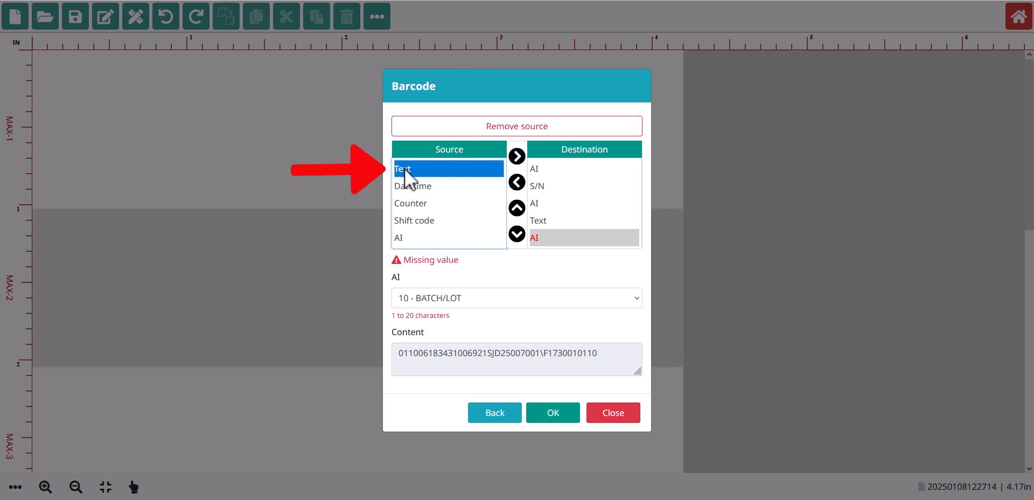
left_click(517, 156)
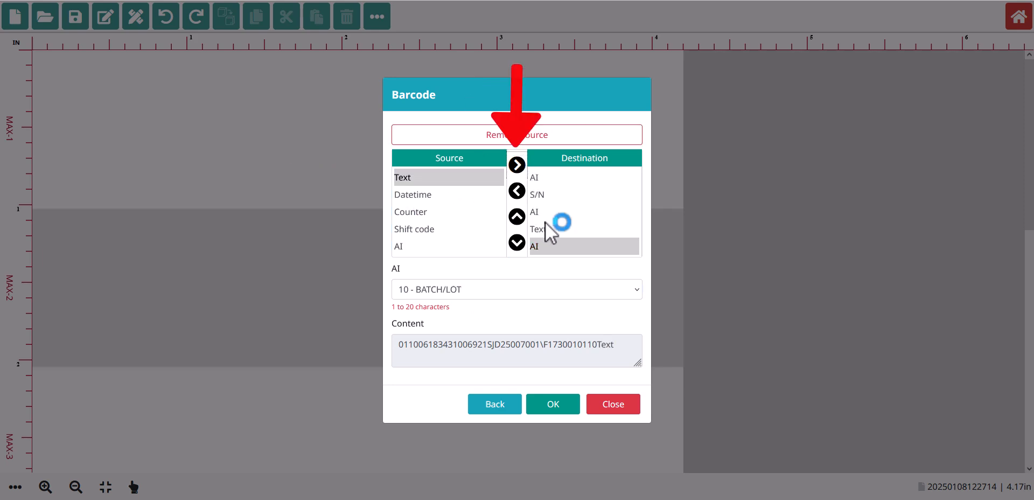
scroll(545, 222, "down", 1)
left_click(537, 246)
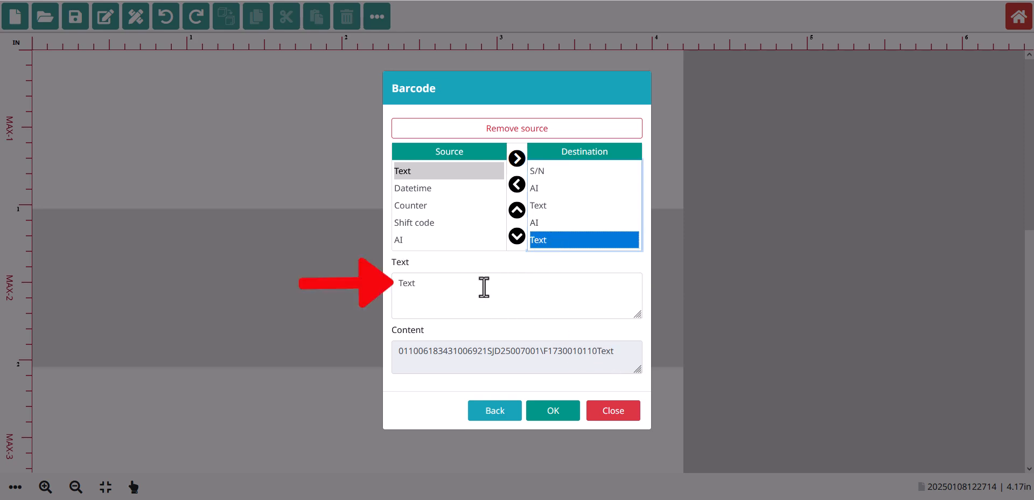
left_click(399, 285)
left_click_drag(323, 111, 166, 118)
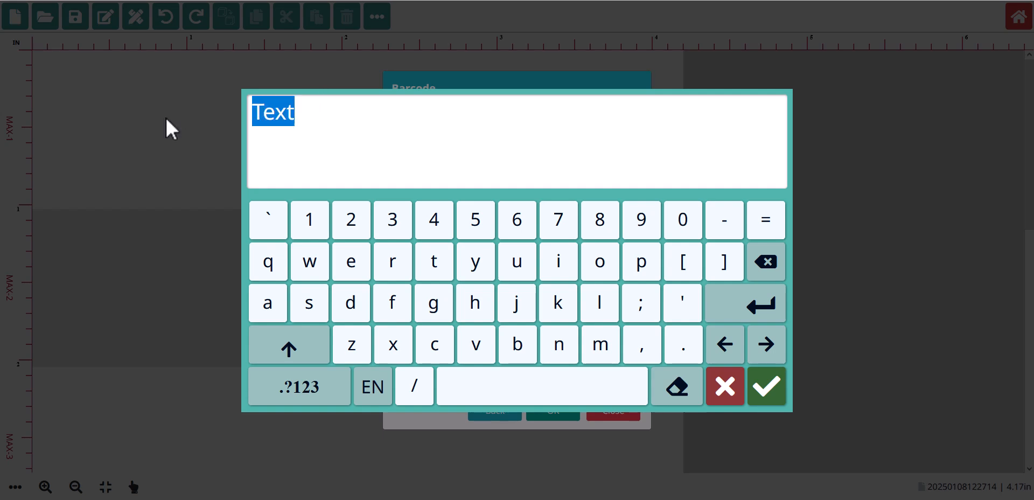
type("62234")
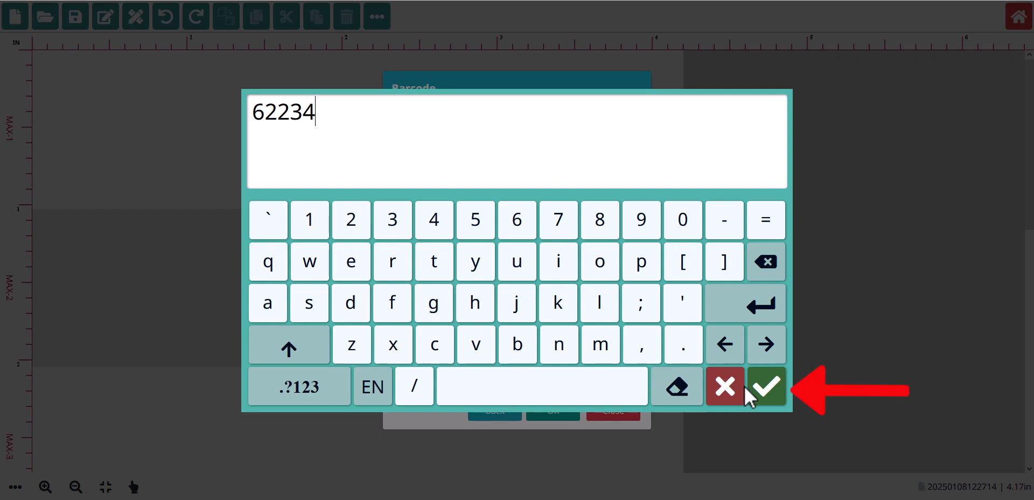
left_click(766, 385)
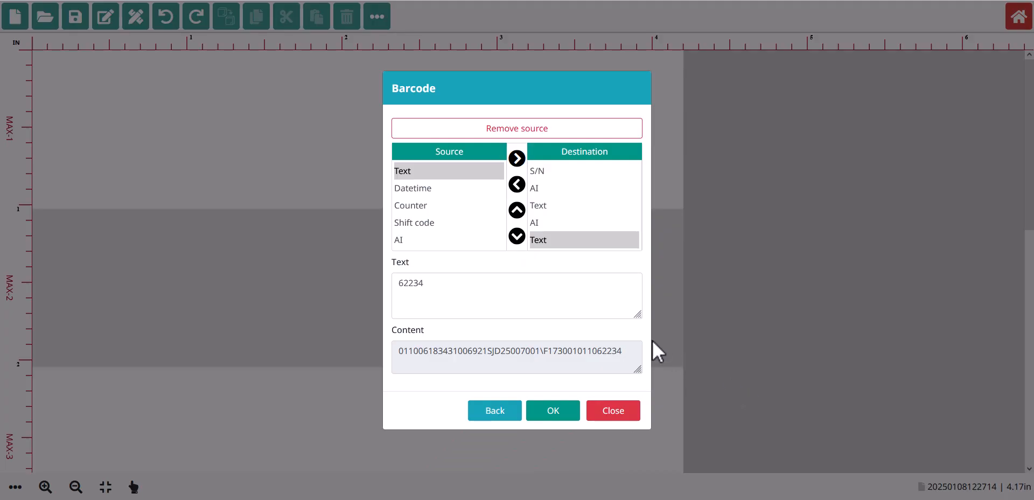
- Accept the barcode content and enlarge the placed Data Matrix to about 0.92 in square
left_click(558, 413)
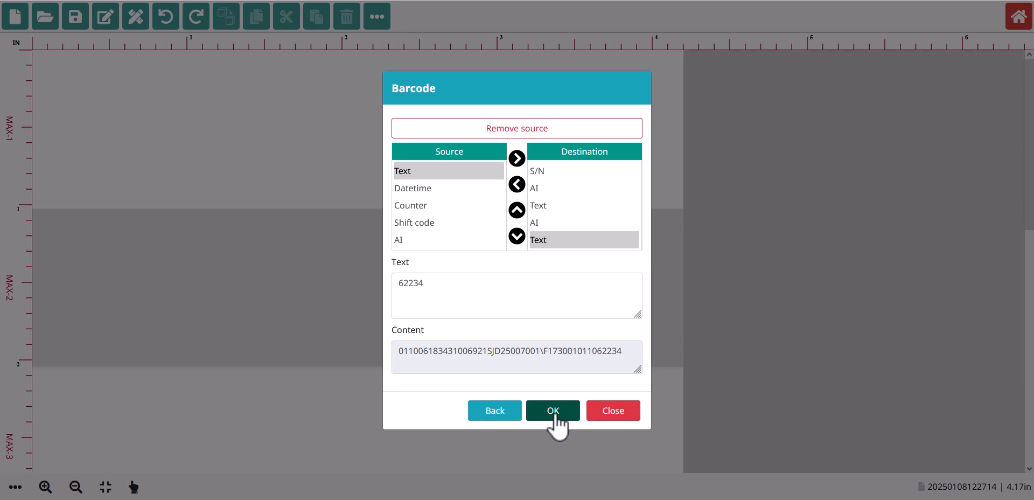
left_click(555, 414)
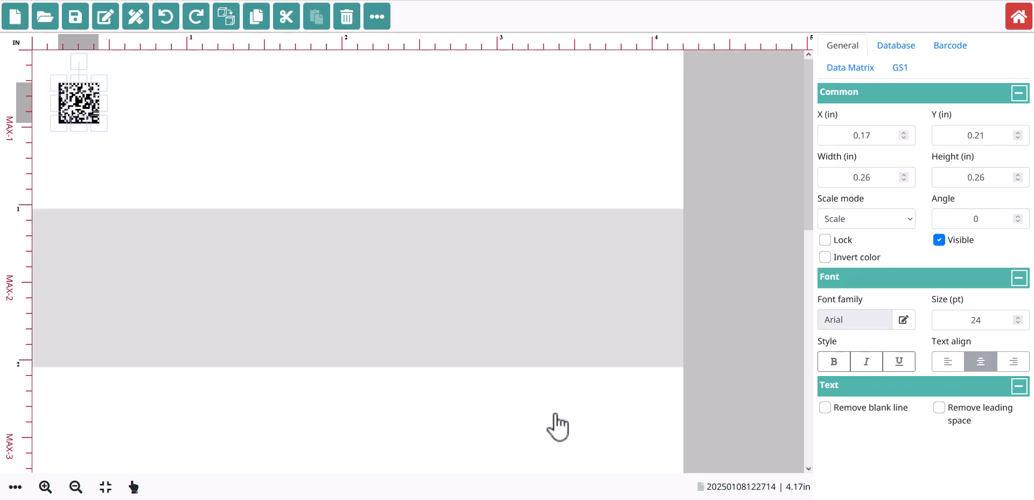
left_click_drag(101, 126, 170, 207)
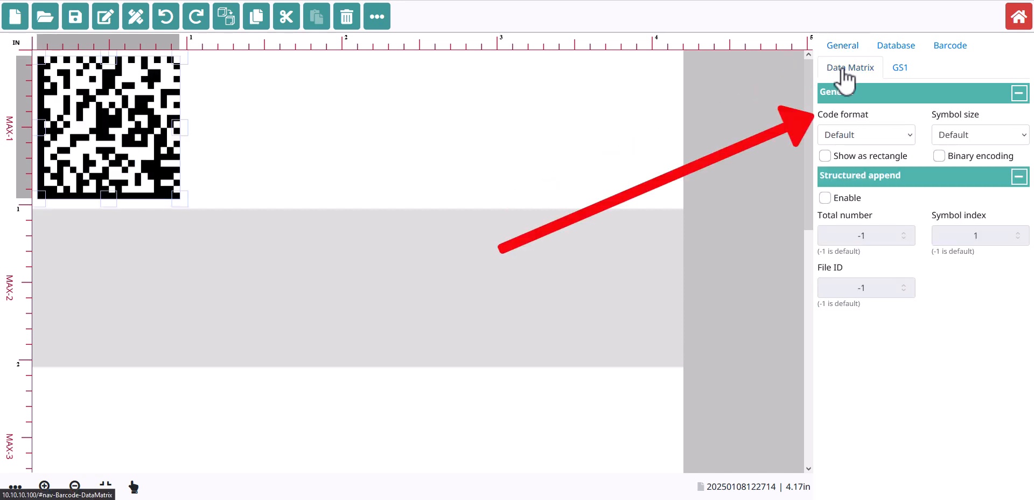
- Set the Data Matrix code format to GS1/UCC/EAN and enable its human readable text
left_click(858, 134)
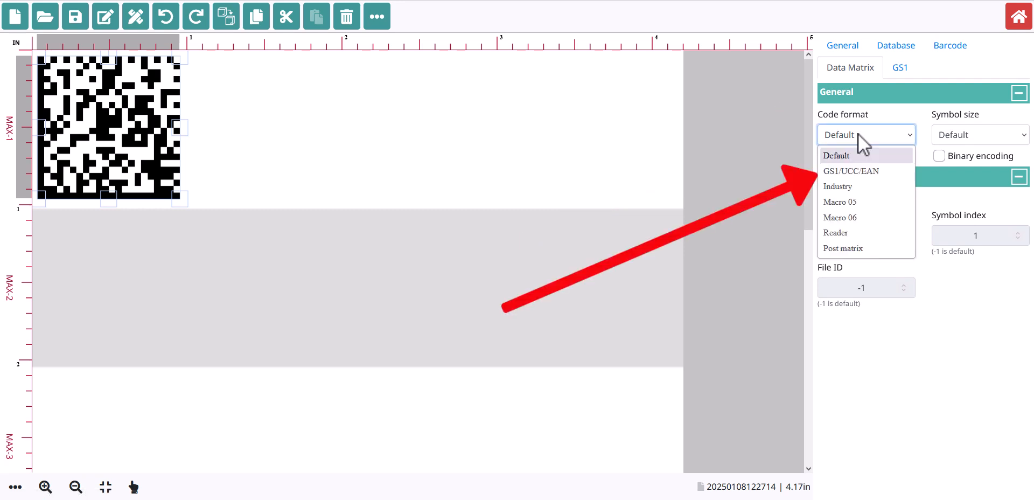
left_click(853, 175)
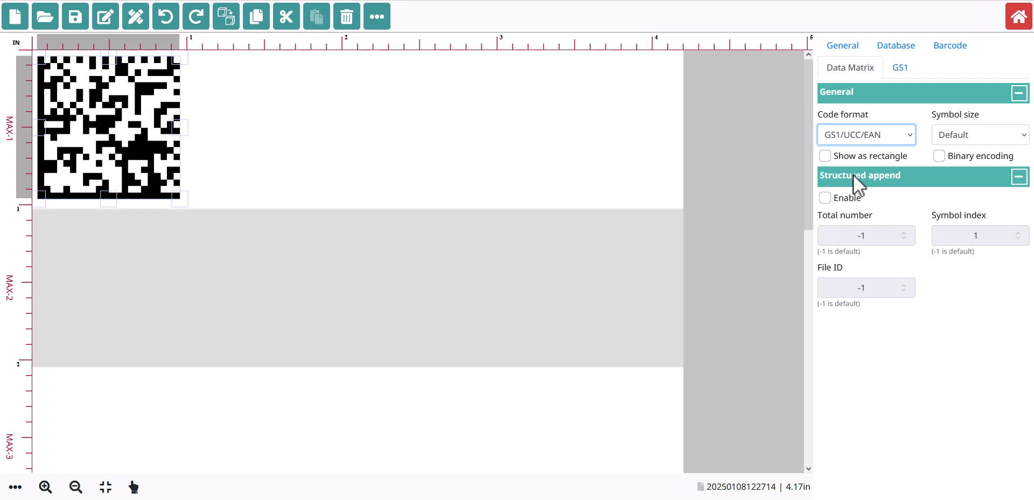
left_click(900, 69)
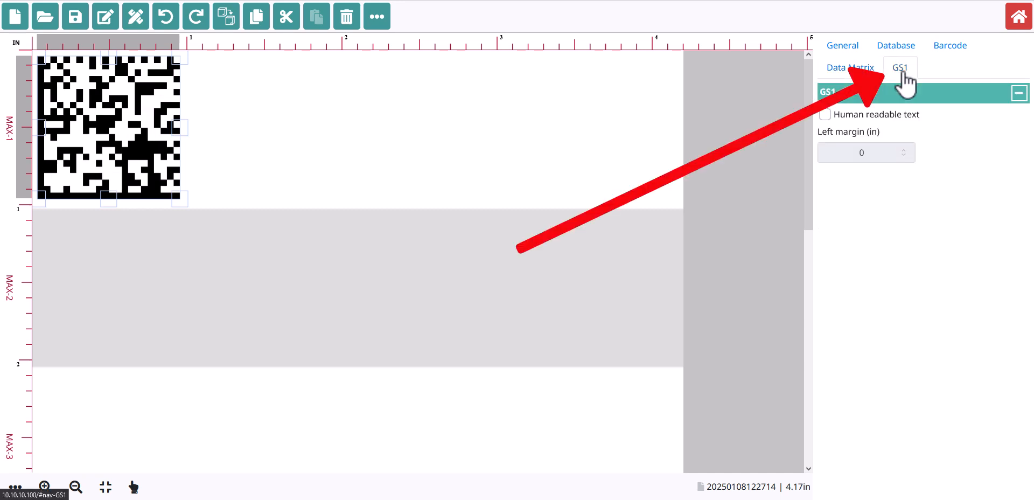
left_click(825, 118)
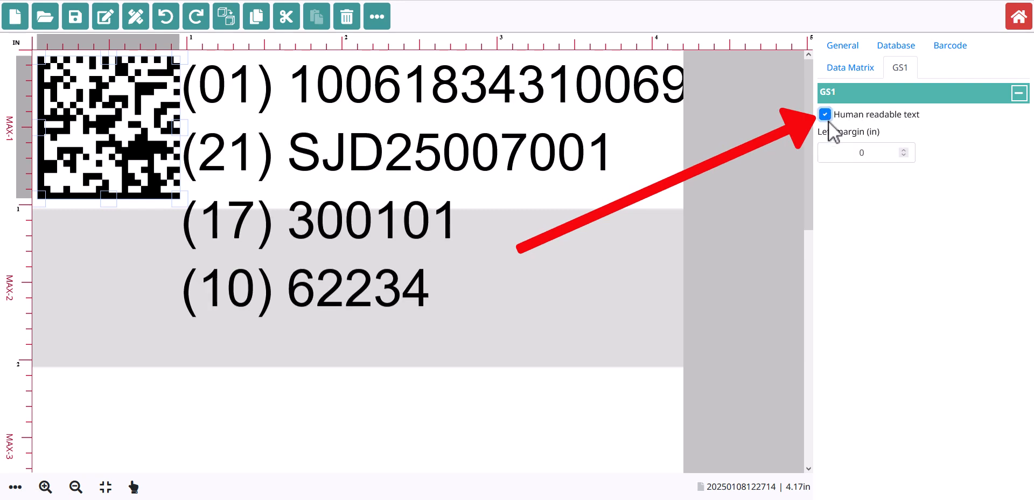
- Reduce the font size of the barcode's human readable text to 13 pt
left_click(842, 45)
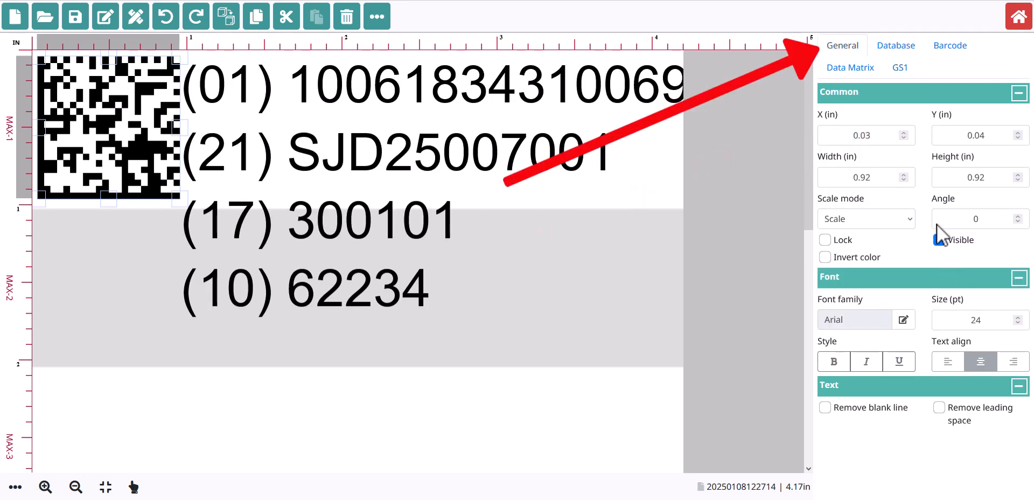
left_click(1017, 322)
left_click(1017, 323)
left_click(1017, 322)
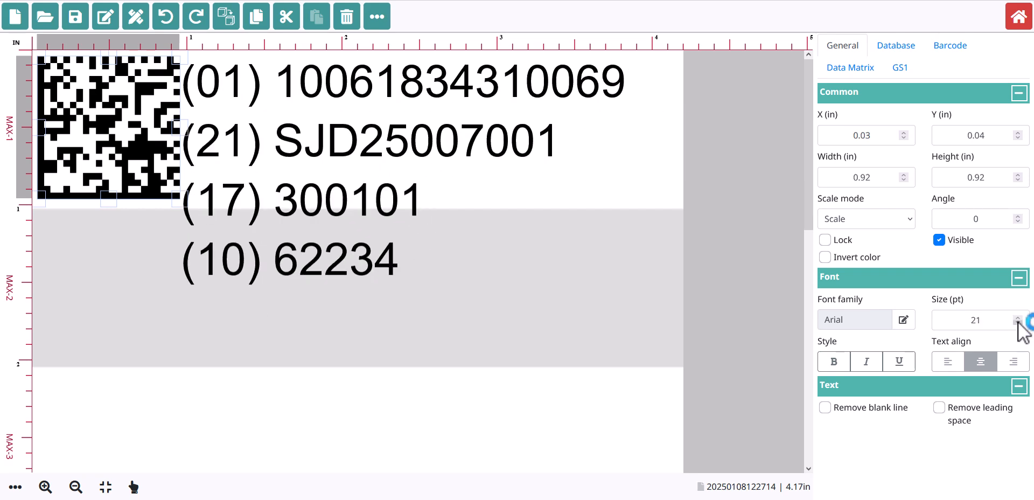
left_click(1018, 322)
left_click(1017, 323)
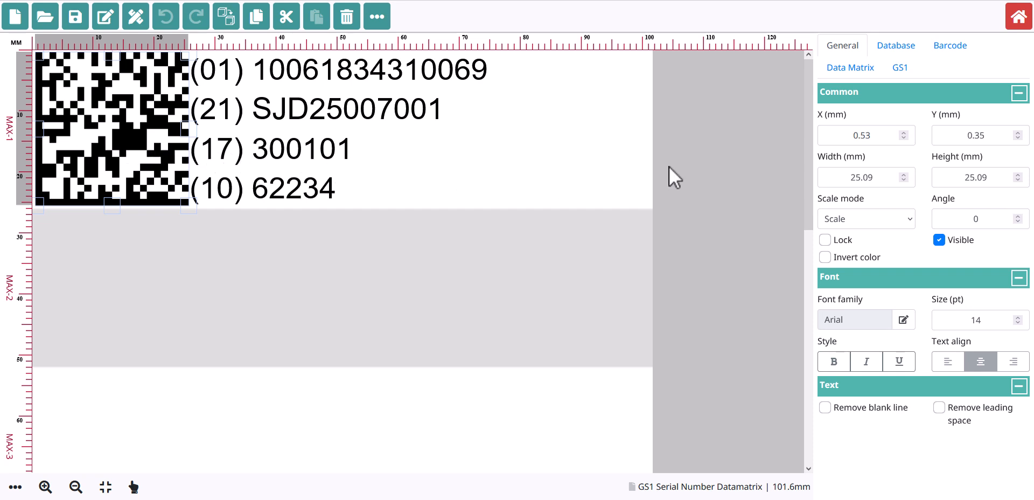
left_click(893, 48)
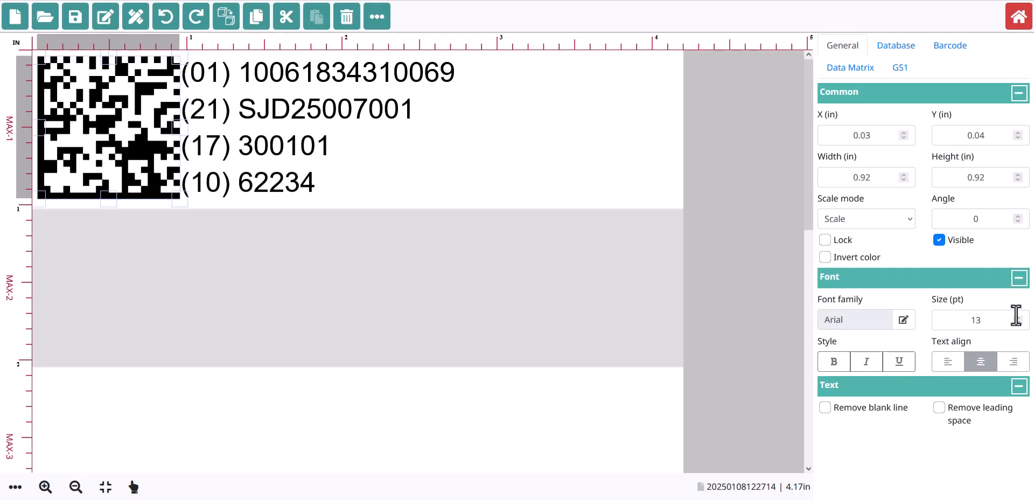
- Start the print simulation of the four-field Data Matrix file
left_click(544, 295)
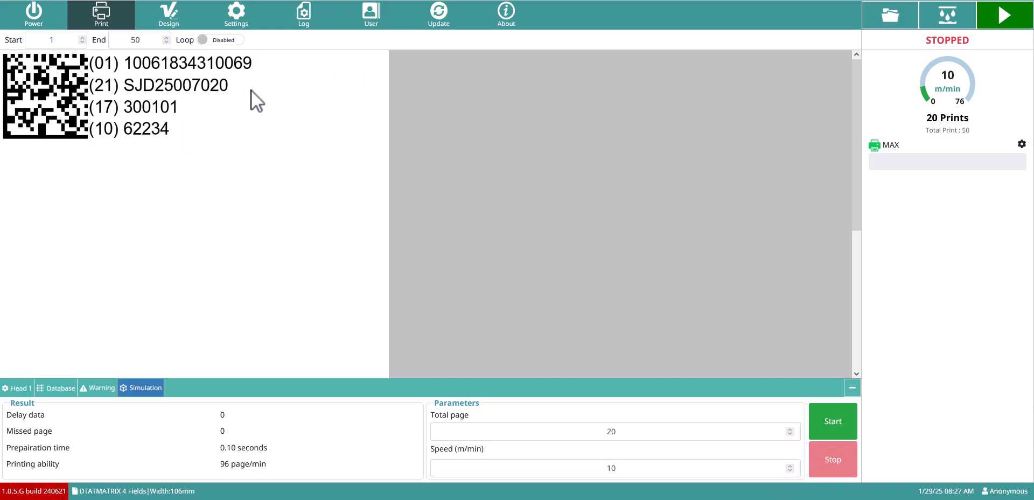
left_click(831, 427)
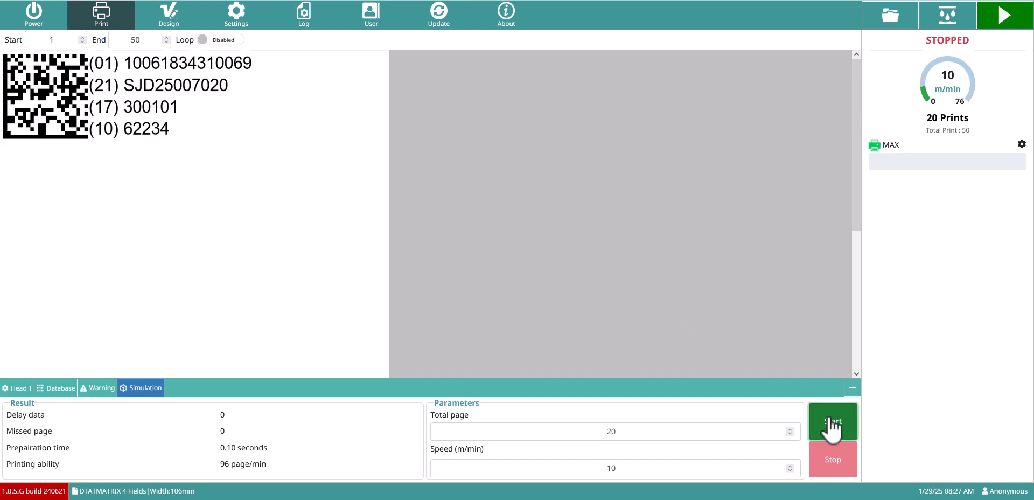